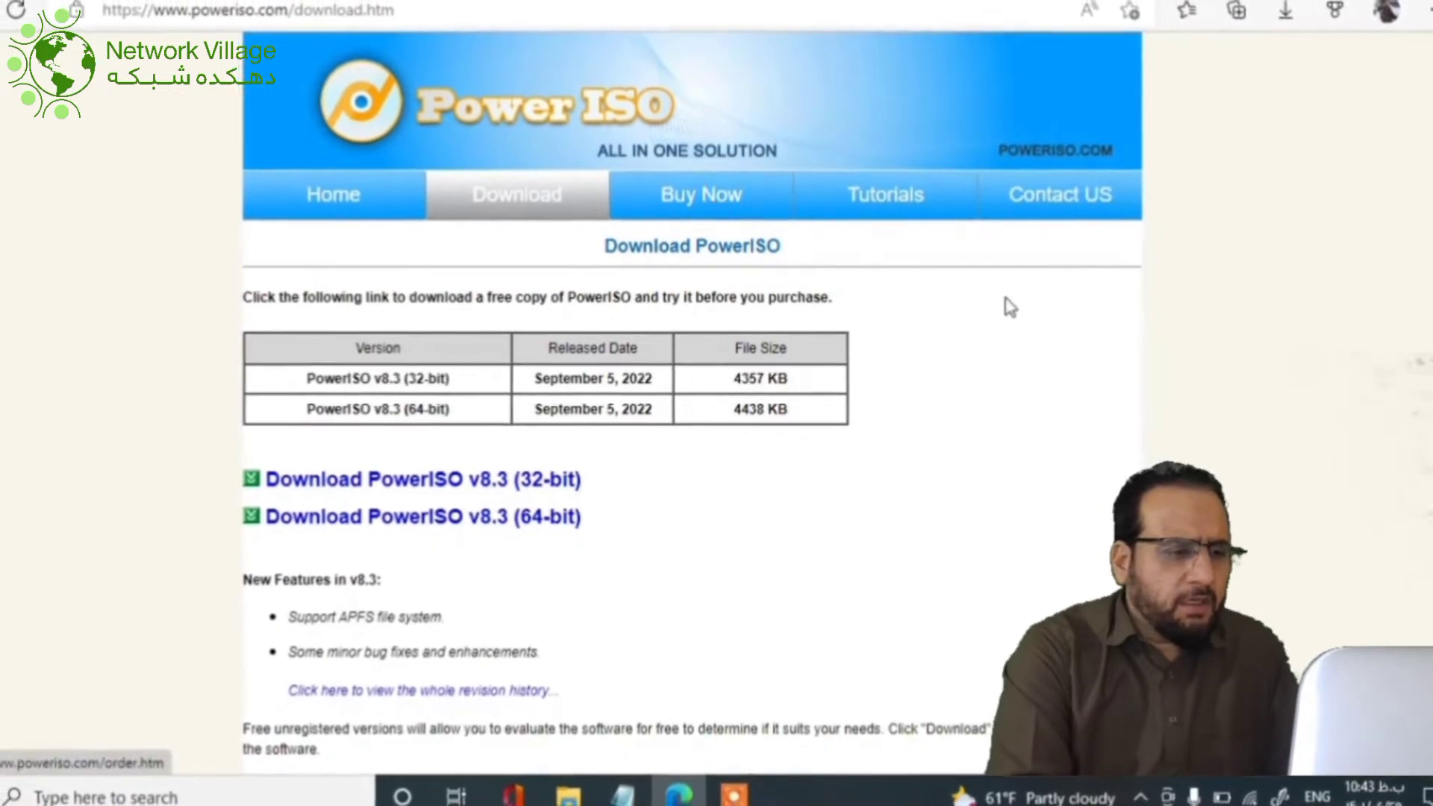
- Download the 64-bit PowerISO v8.3 installer and launch it, granting it permission to run
left_click(368, 519)
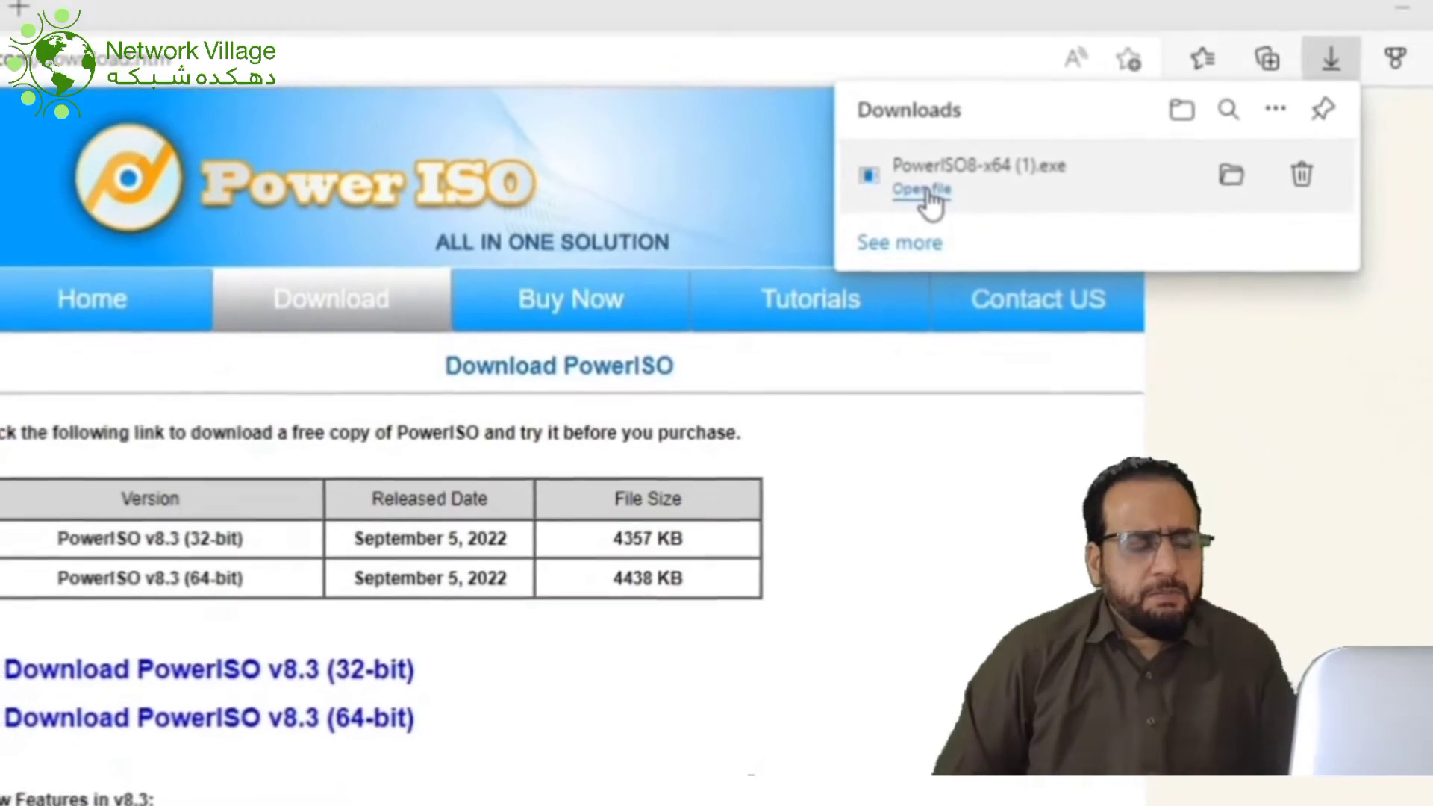
left_click(926, 191)
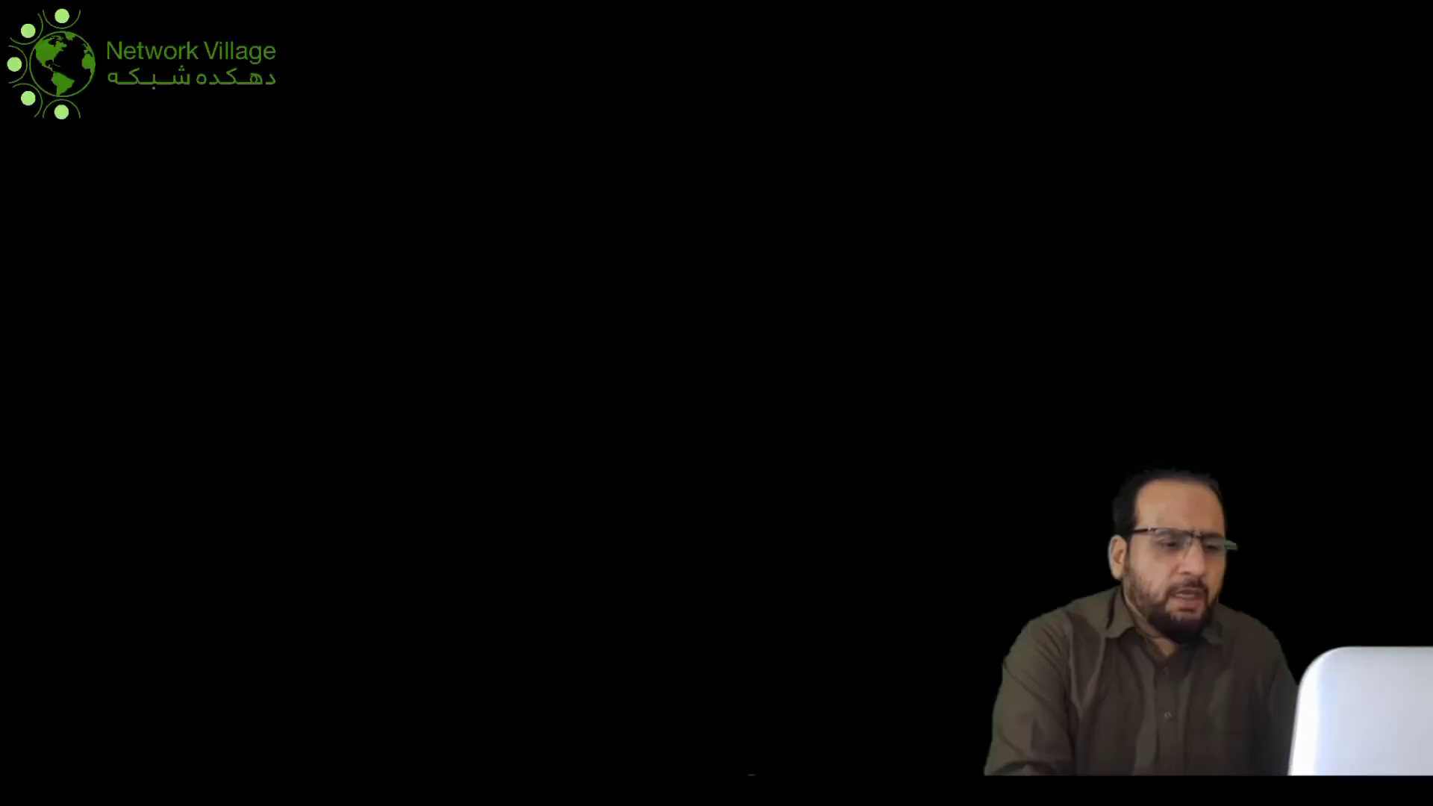
left_click(624, 536)
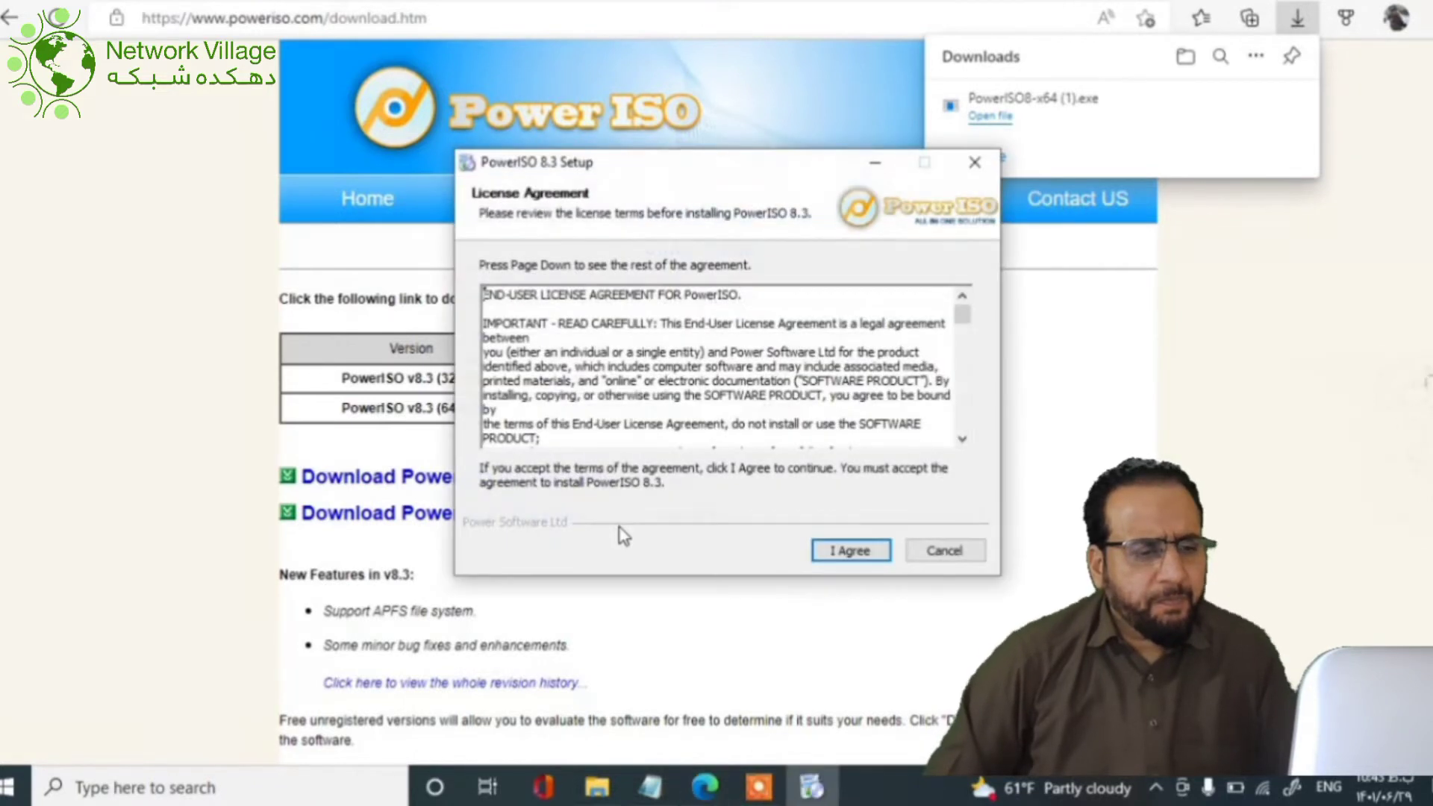
- Accept the license and install PowerISO 8.3 in C:\Program Files\PowerISO, finishing setup and closing the thank-you page
left_click(854, 555)
left_click(851, 552)
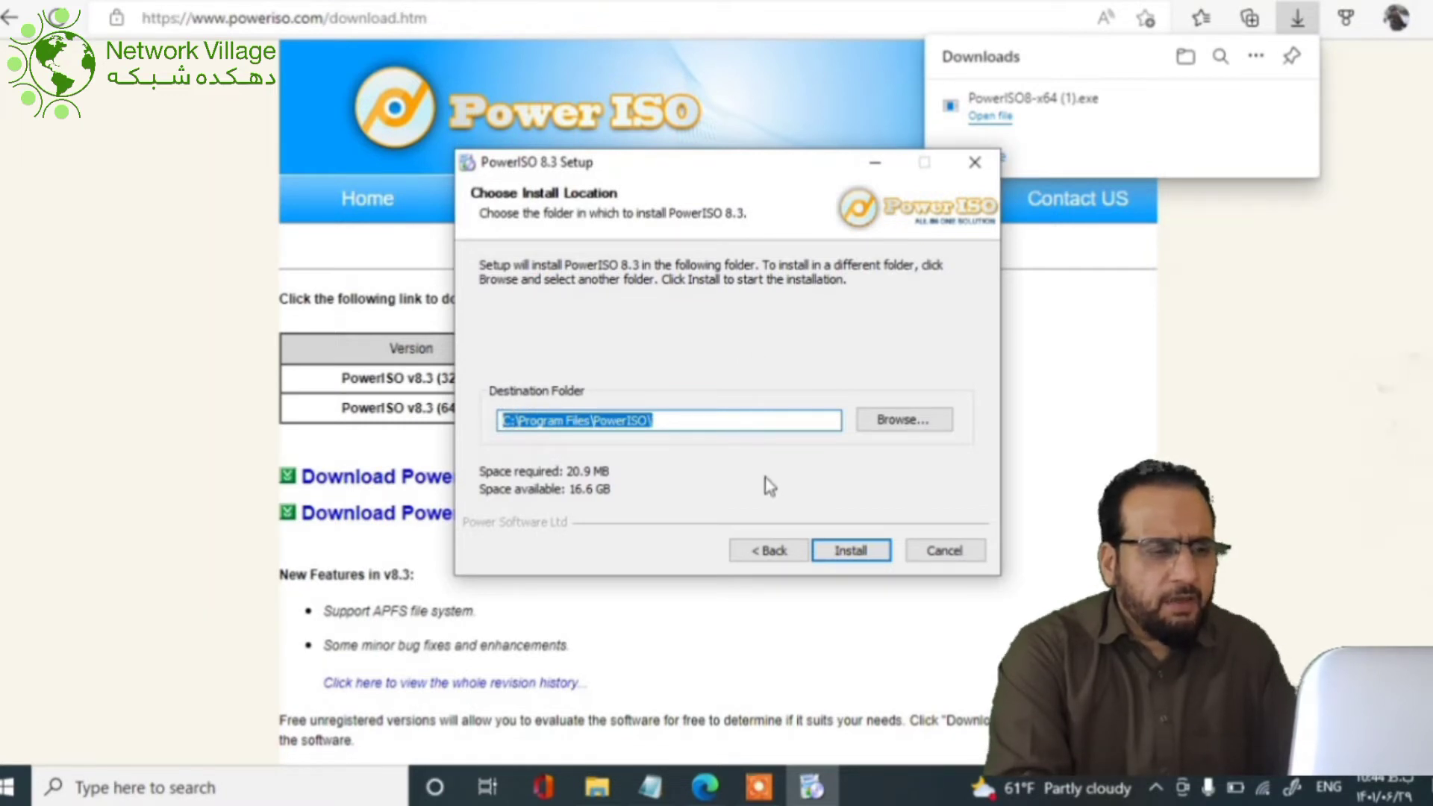
left_click(851, 551)
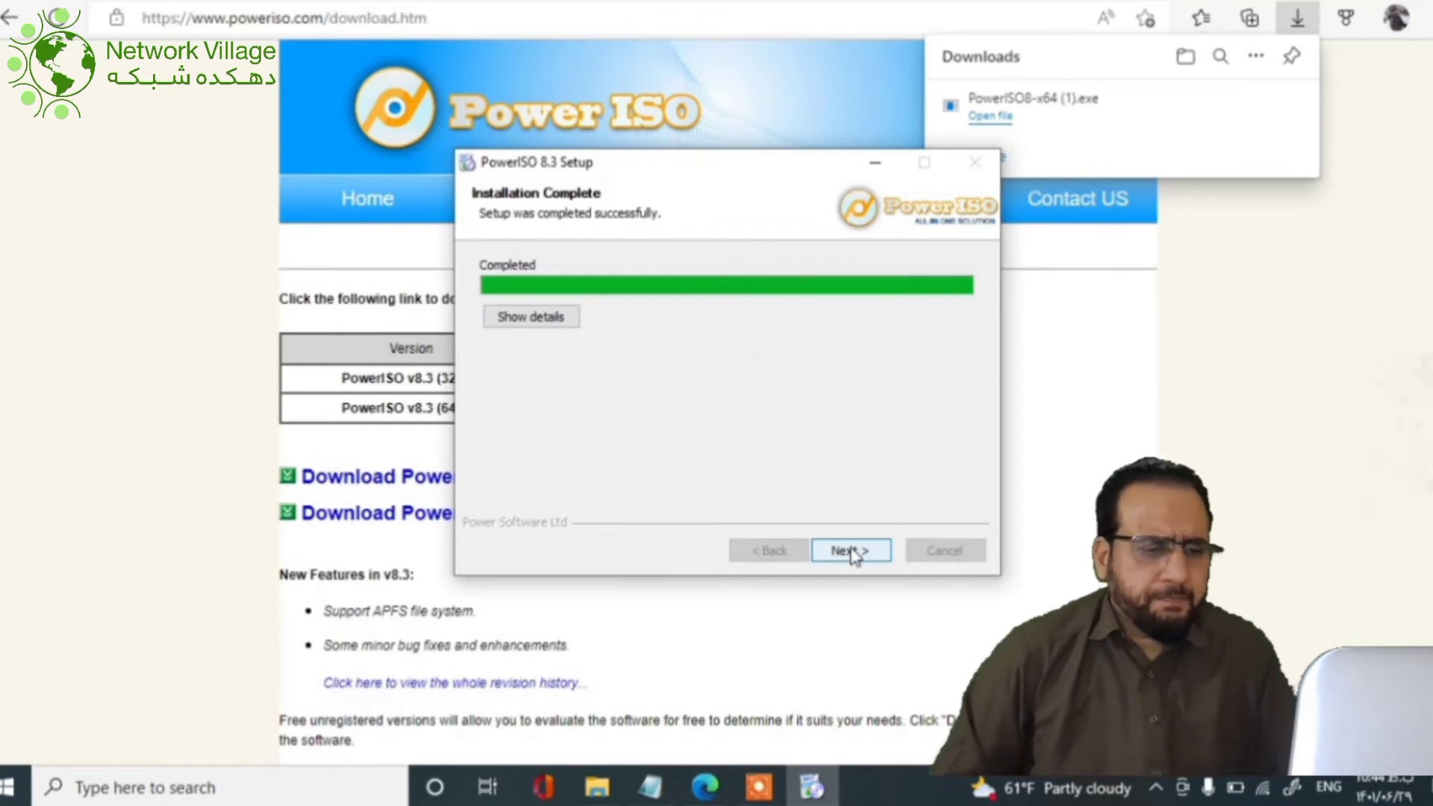
left_click(850, 550)
left_click(850, 551)
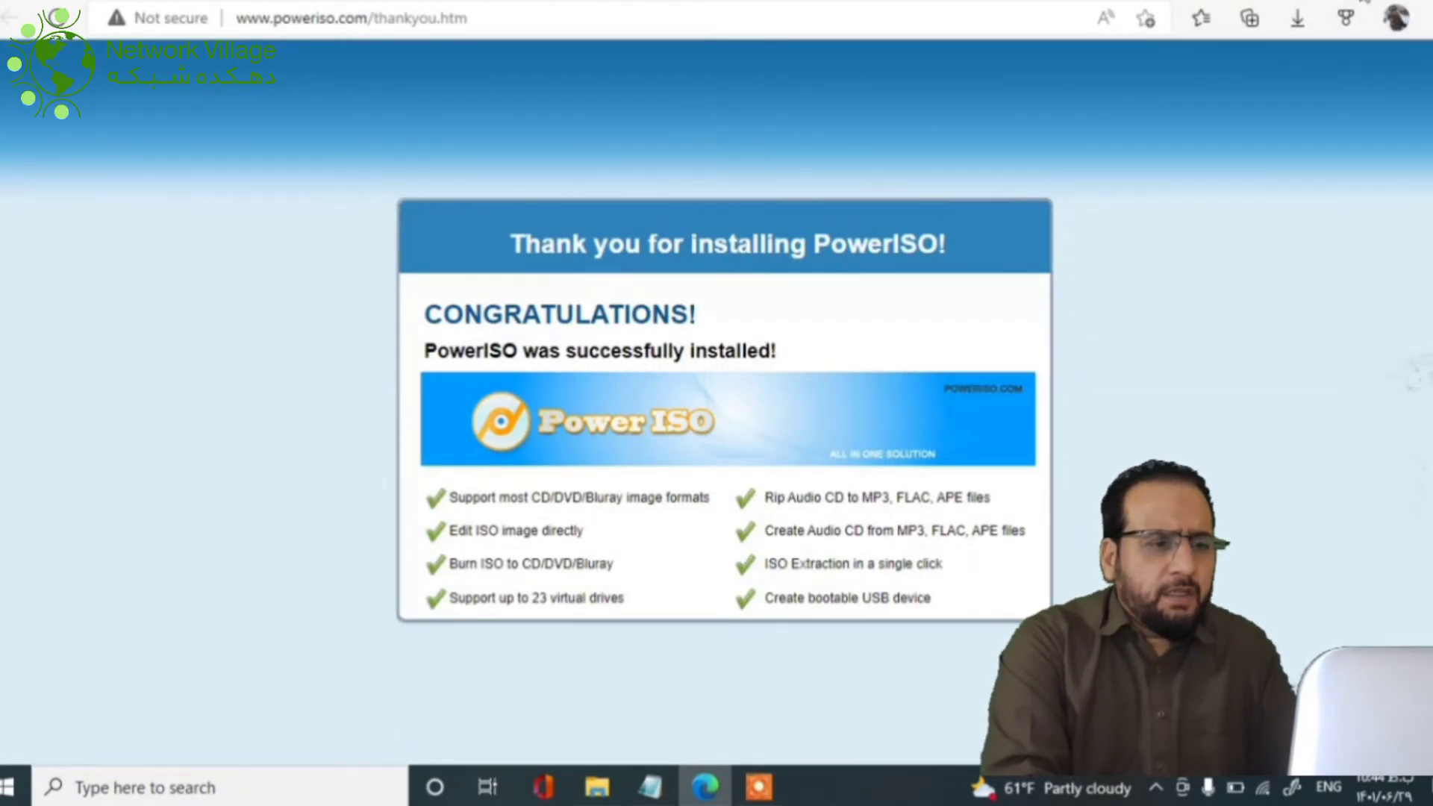
left_click(1365, 2)
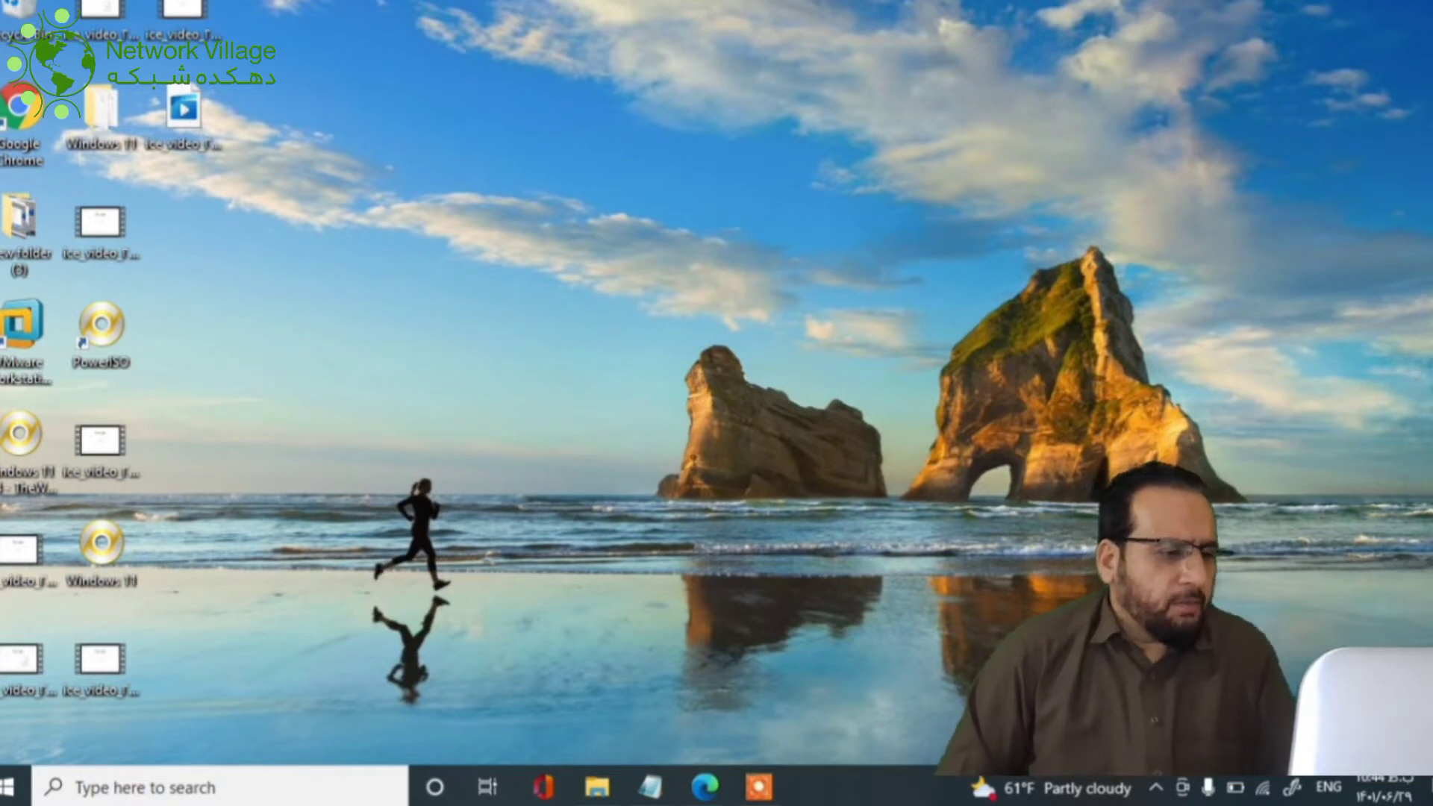
- Check the file type of the desktop file Windows 11 x64 - TheWindowsForum.com in its properties
right_click(28, 444)
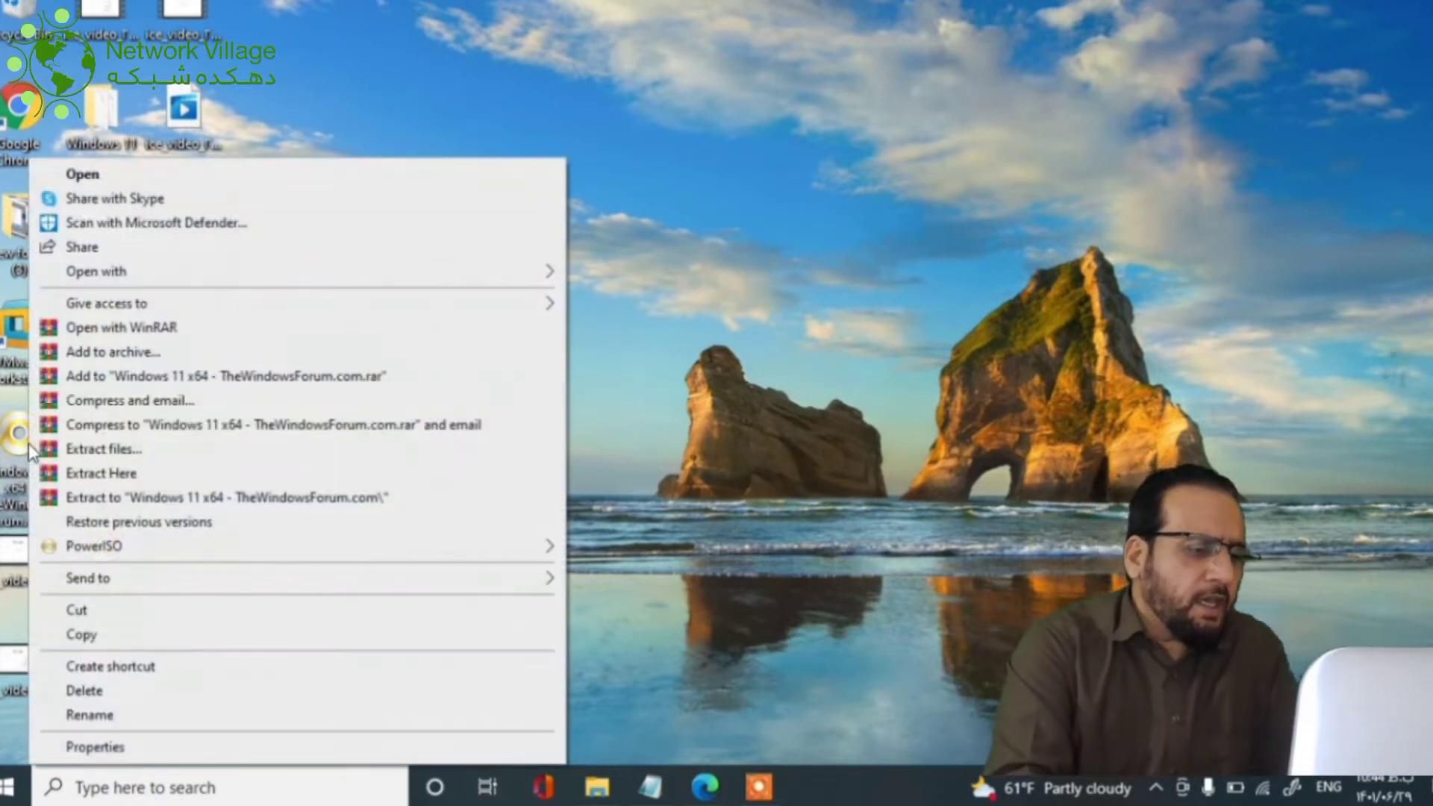
left_click(93, 746)
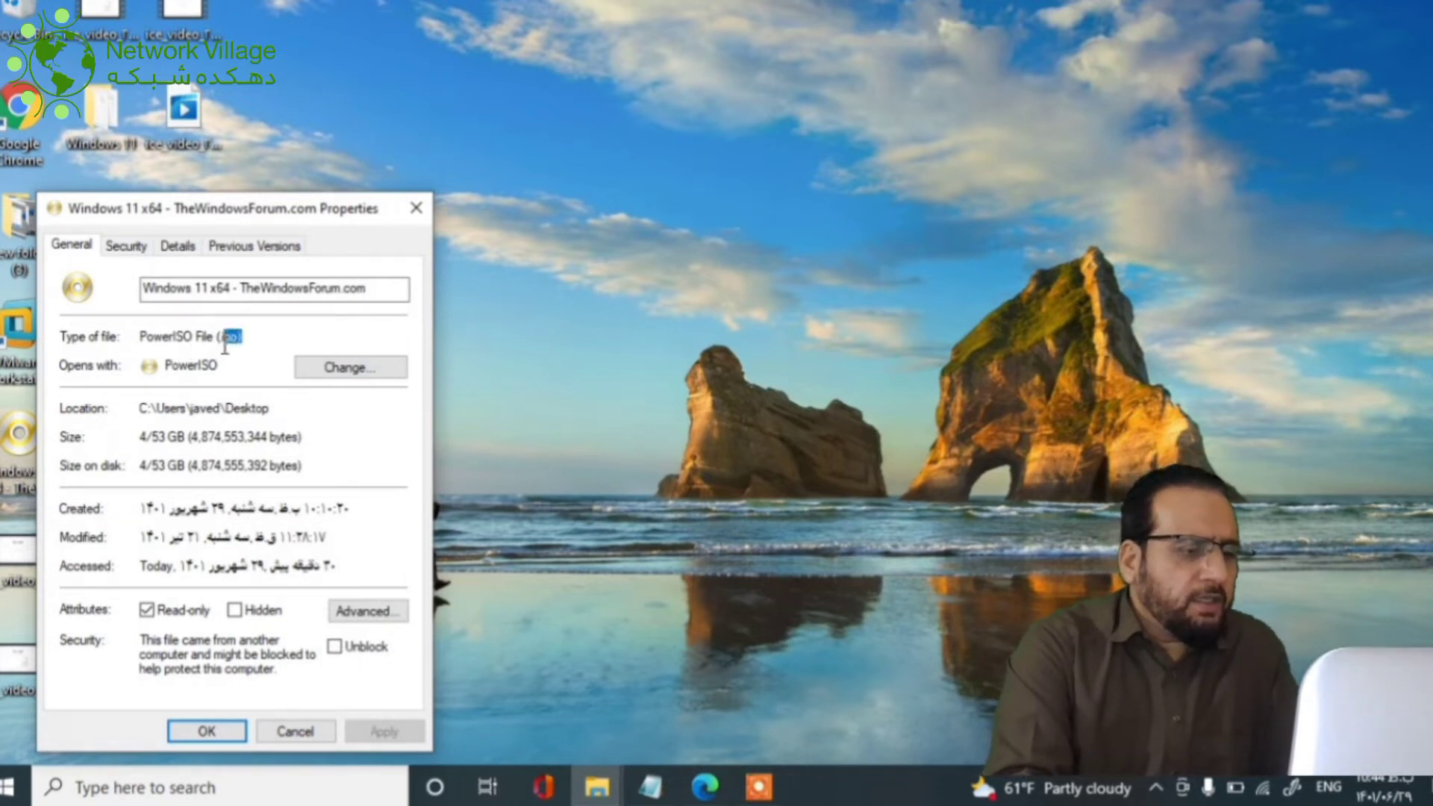
left_click(295, 731)
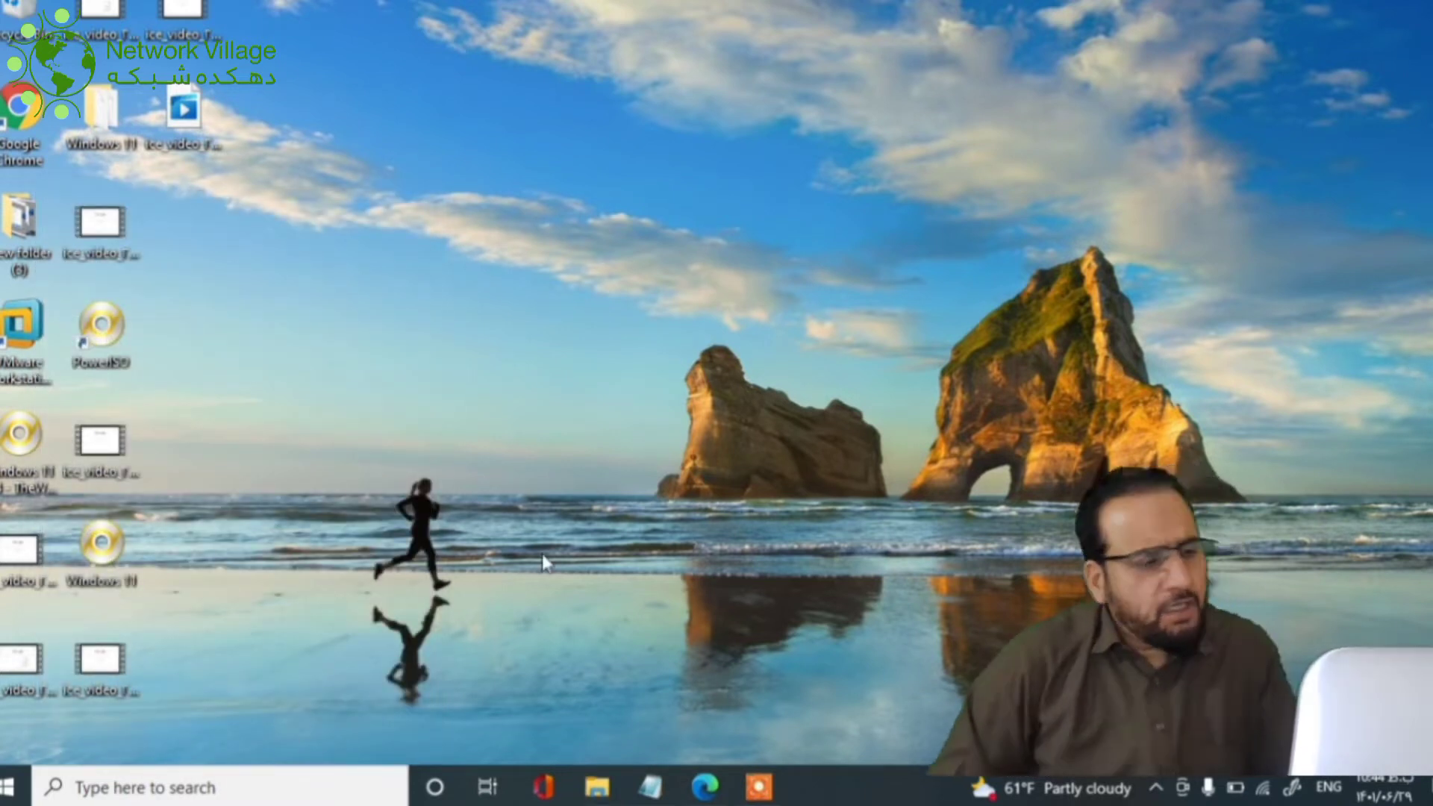
- Convert the desktop folder Windows 11 into the standard ISO image Windows 11.iso with PowerISO, overwriting the existing file, and close the program
right_click(113, 118)
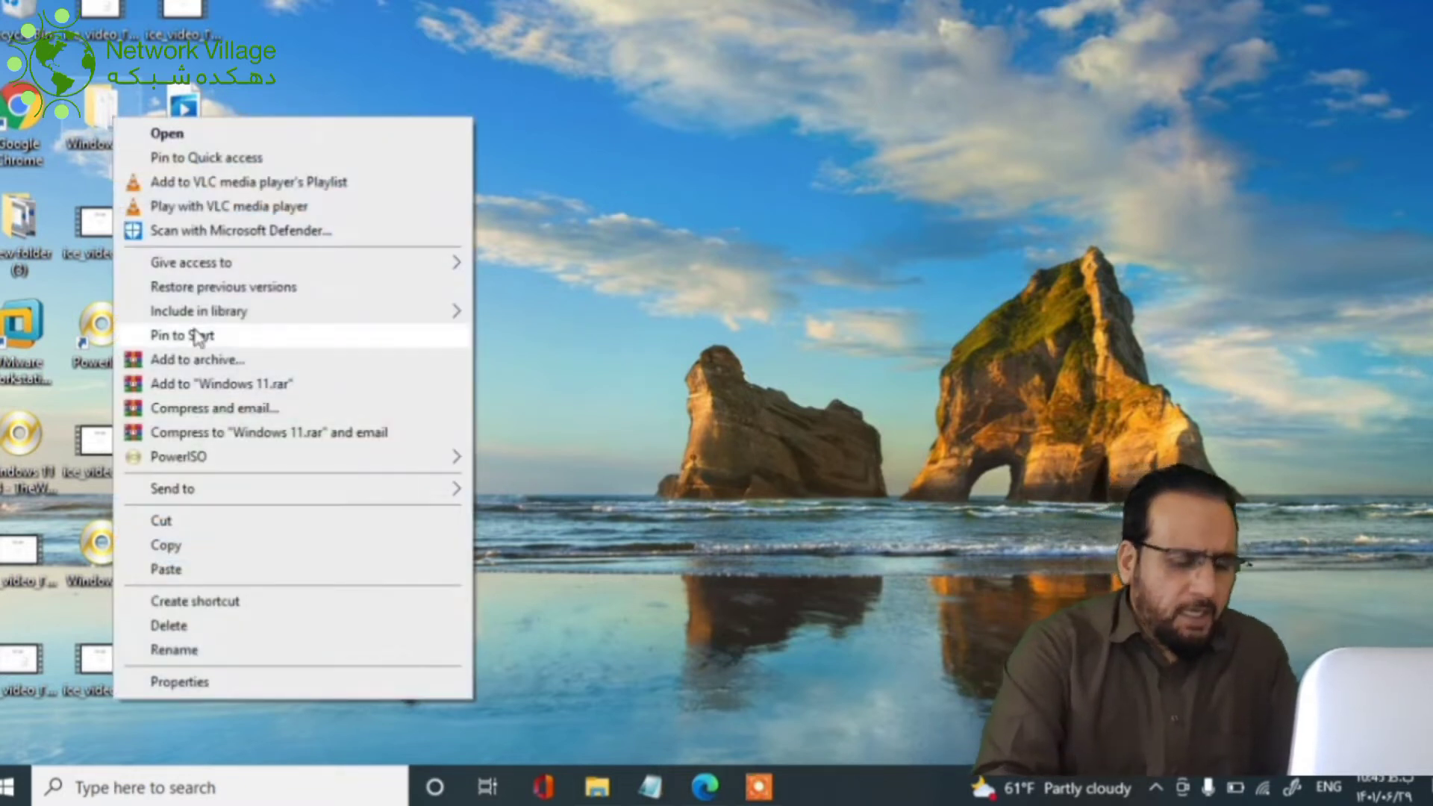
mouse_move(442, 464)
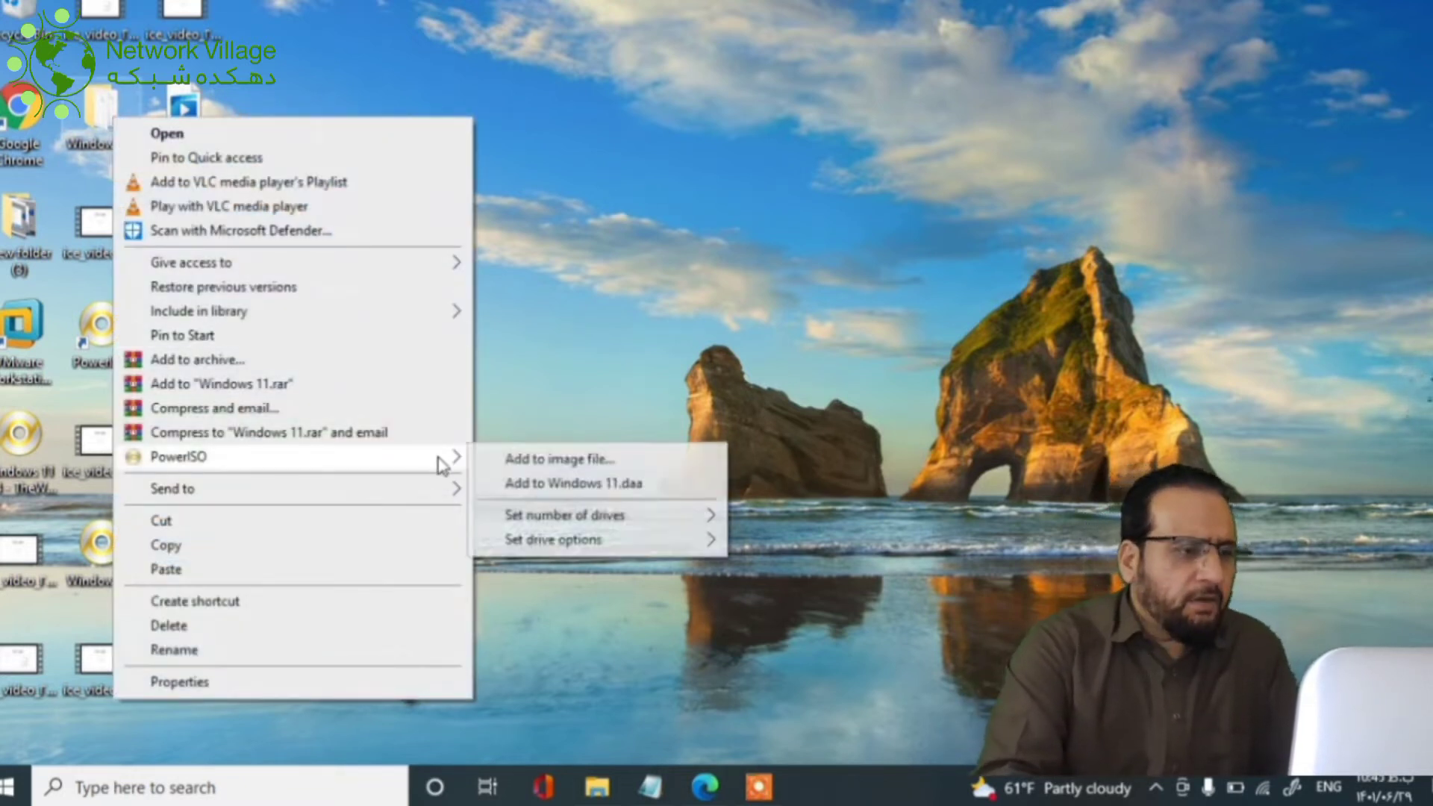
left_click(560, 464)
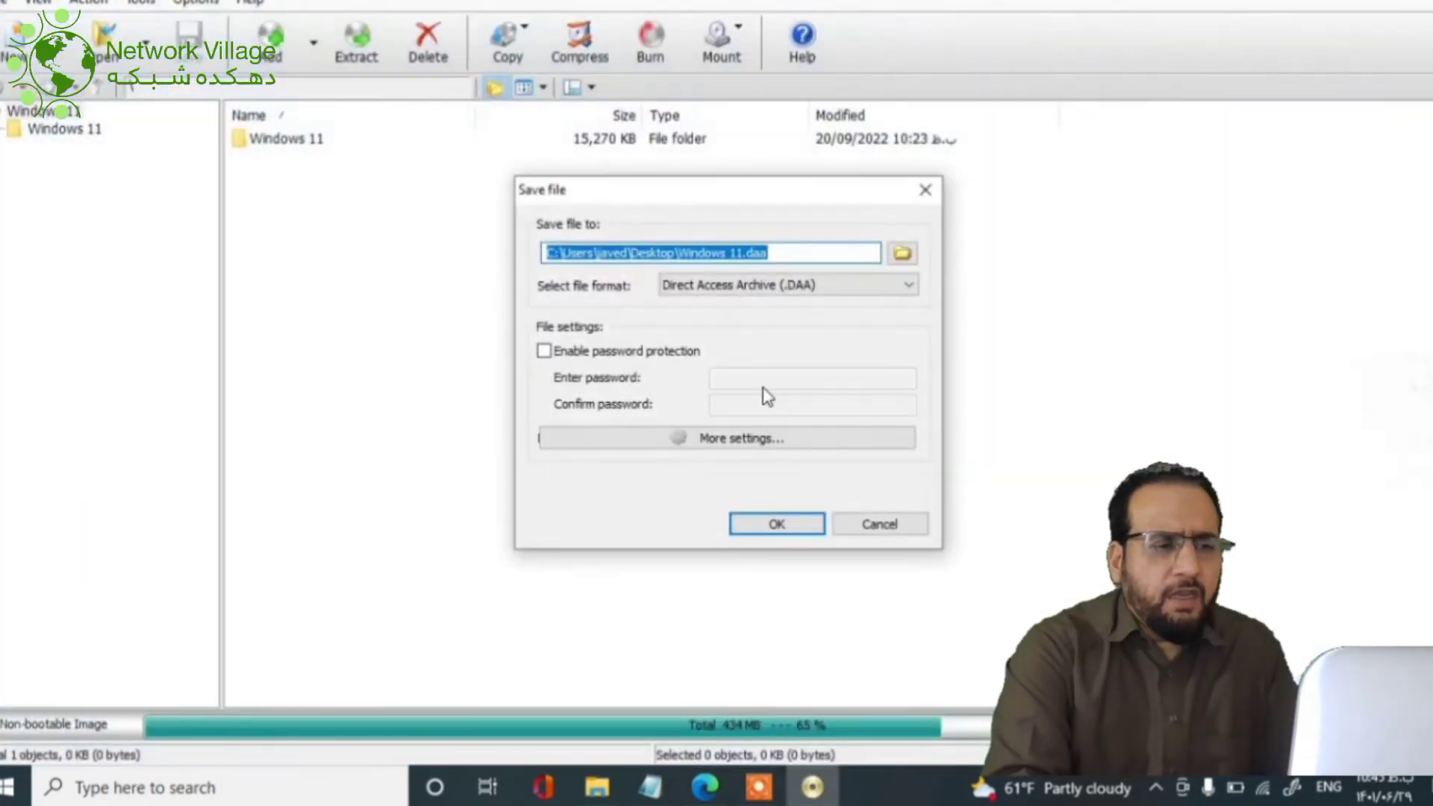
left_click(738, 288)
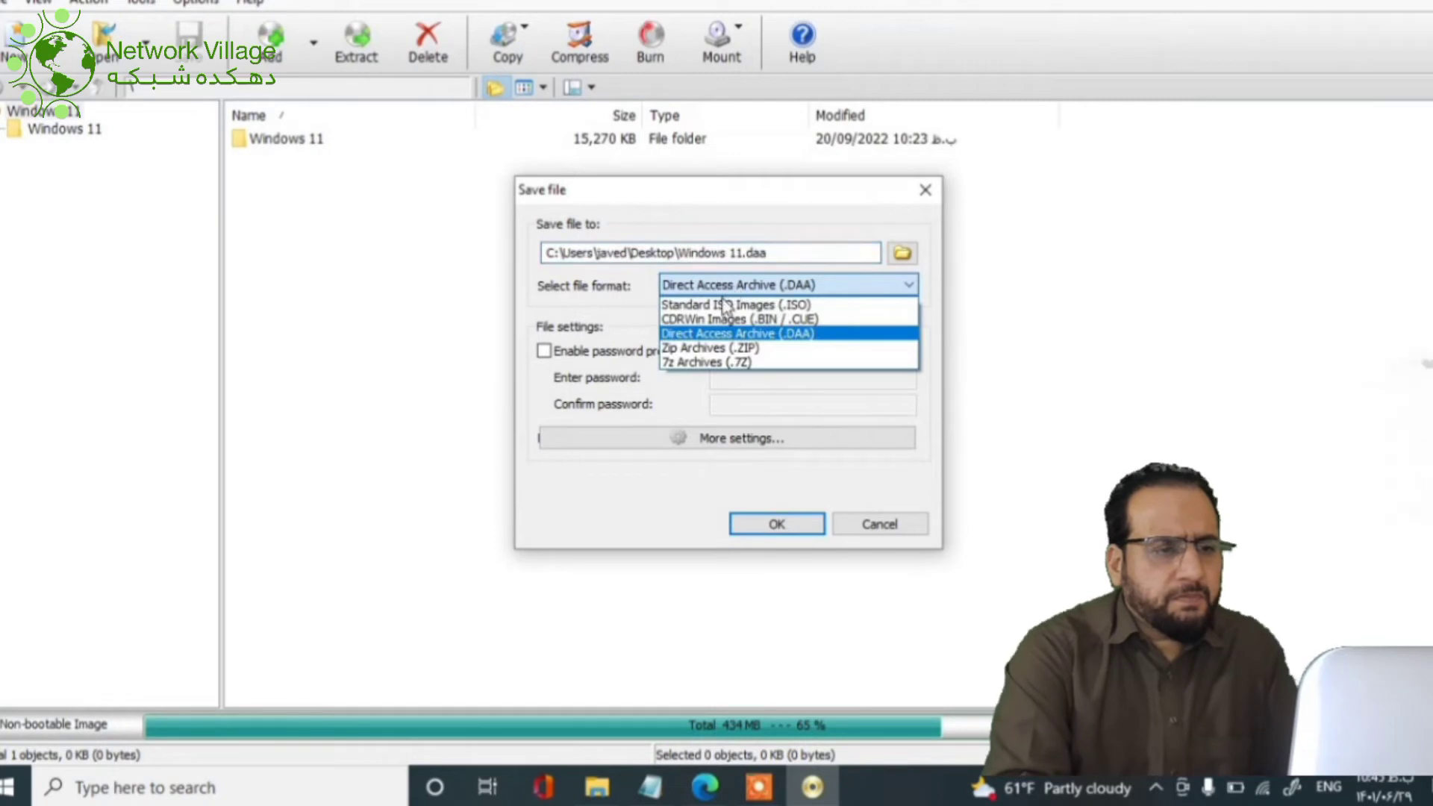
left_click(722, 304)
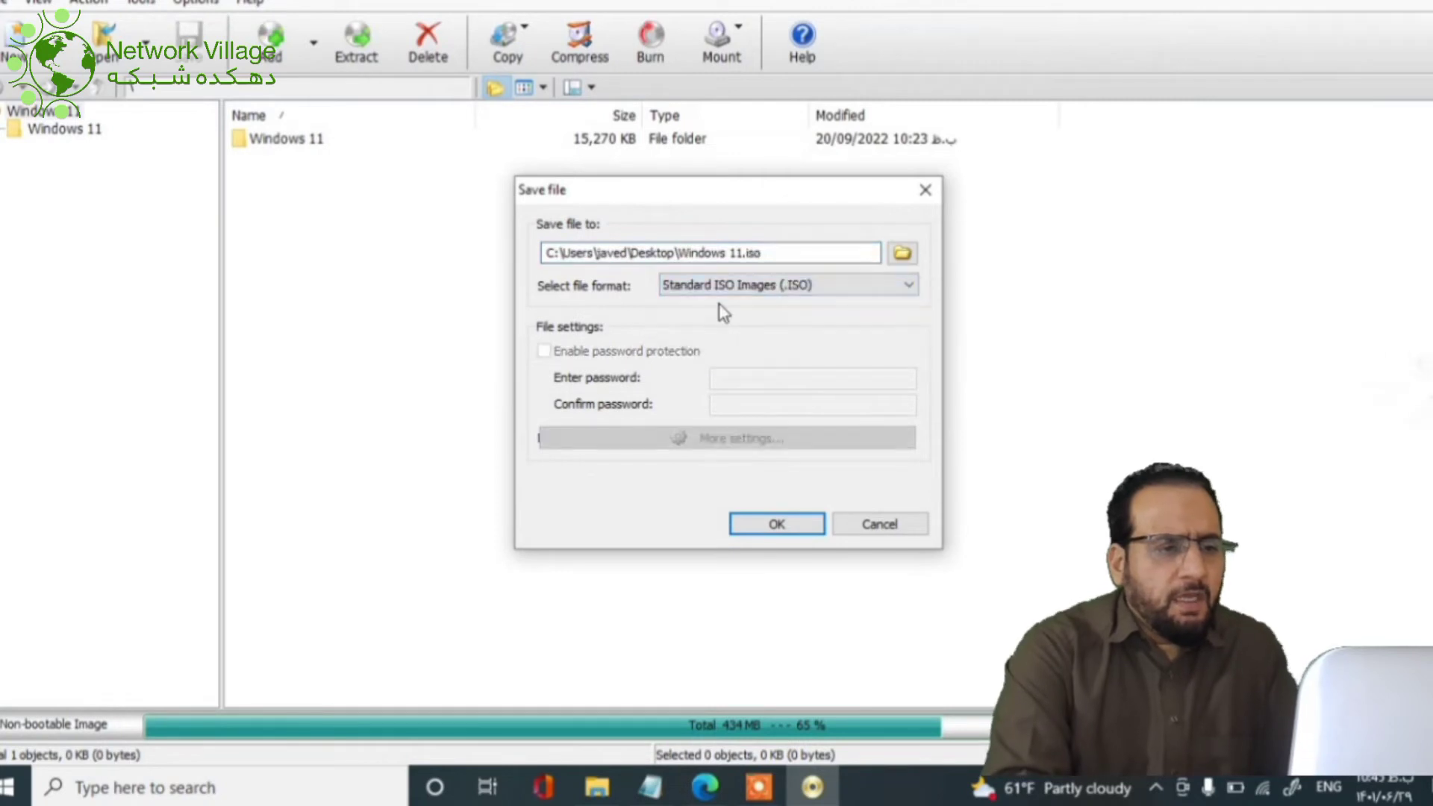
left_click(769, 524)
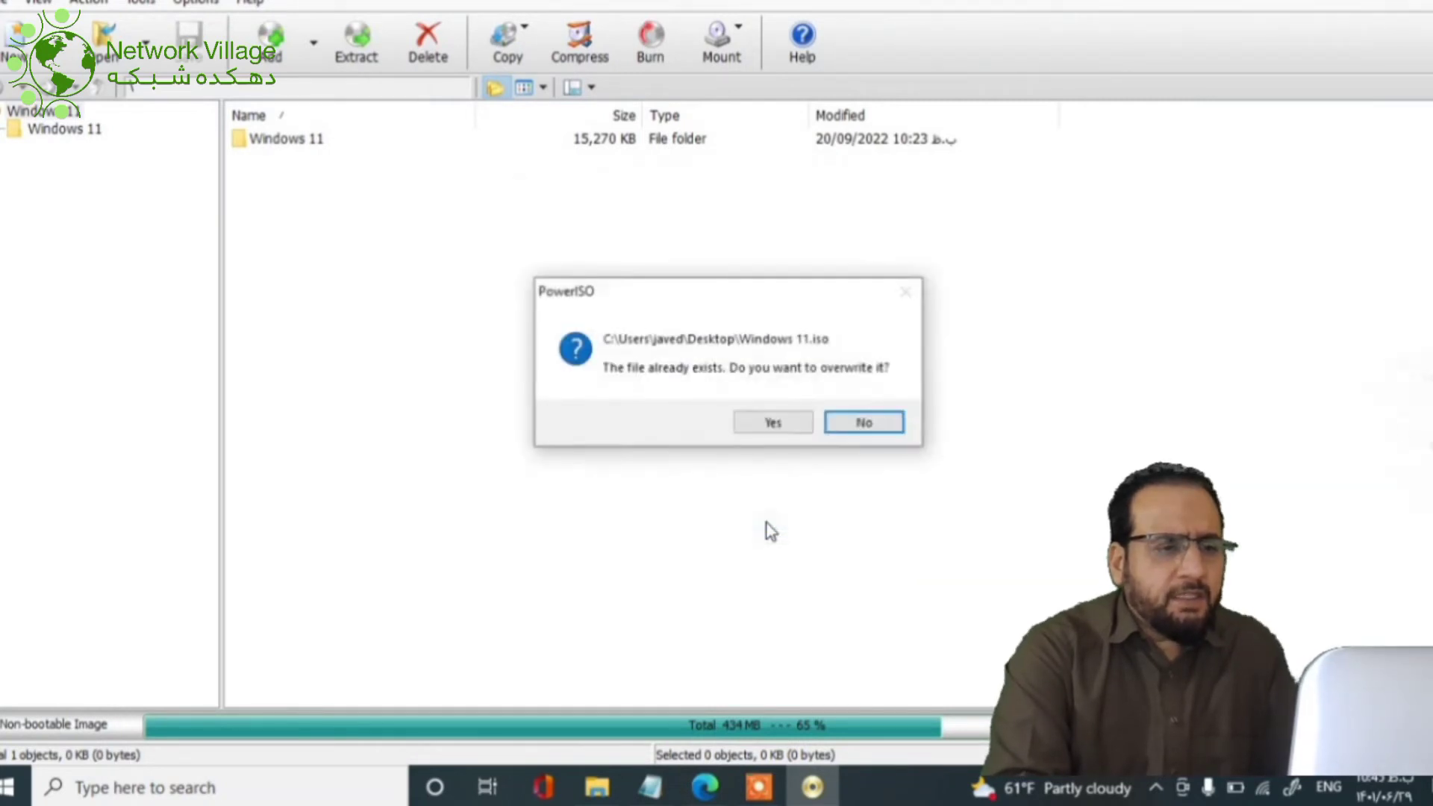
left_click(791, 423)
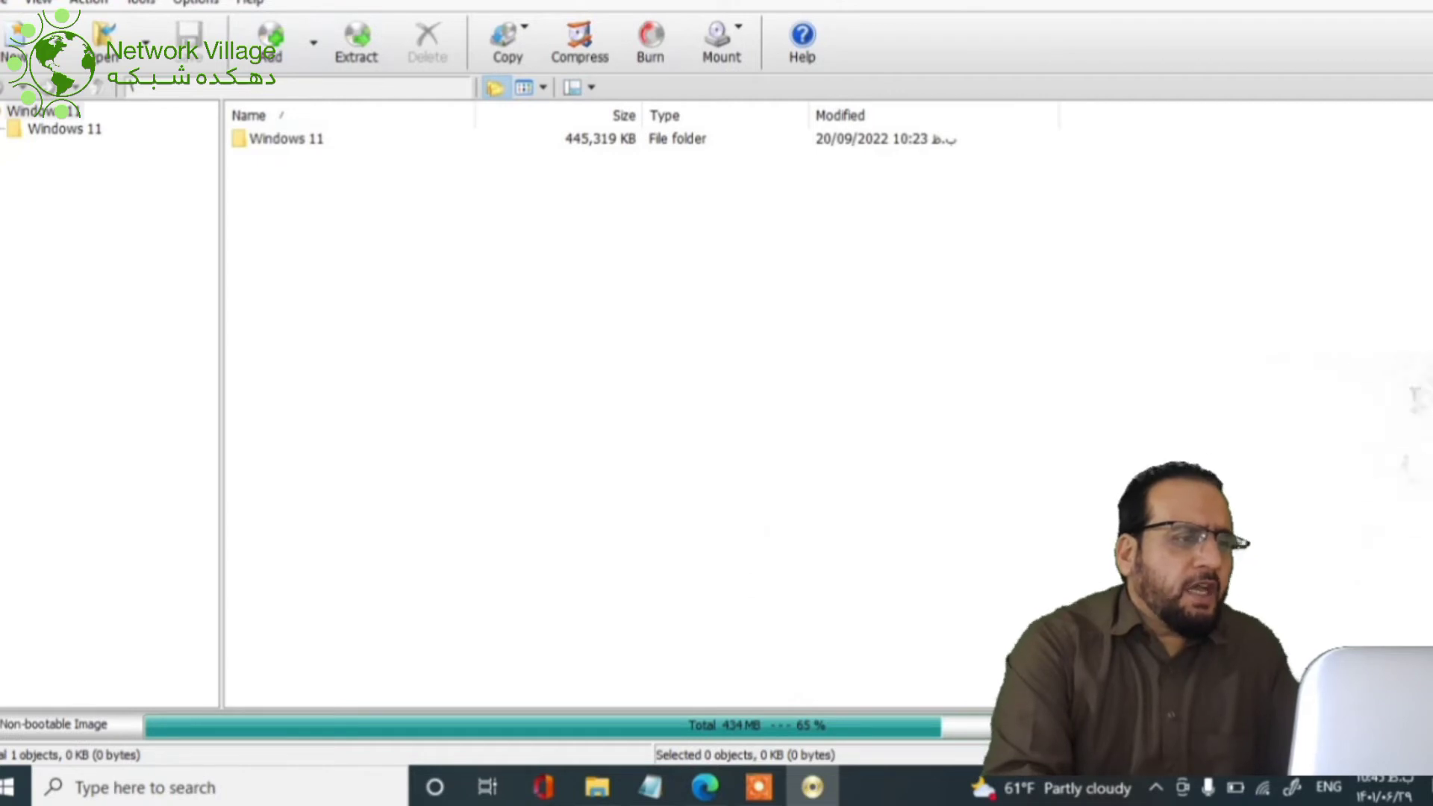
key("alt+F4")
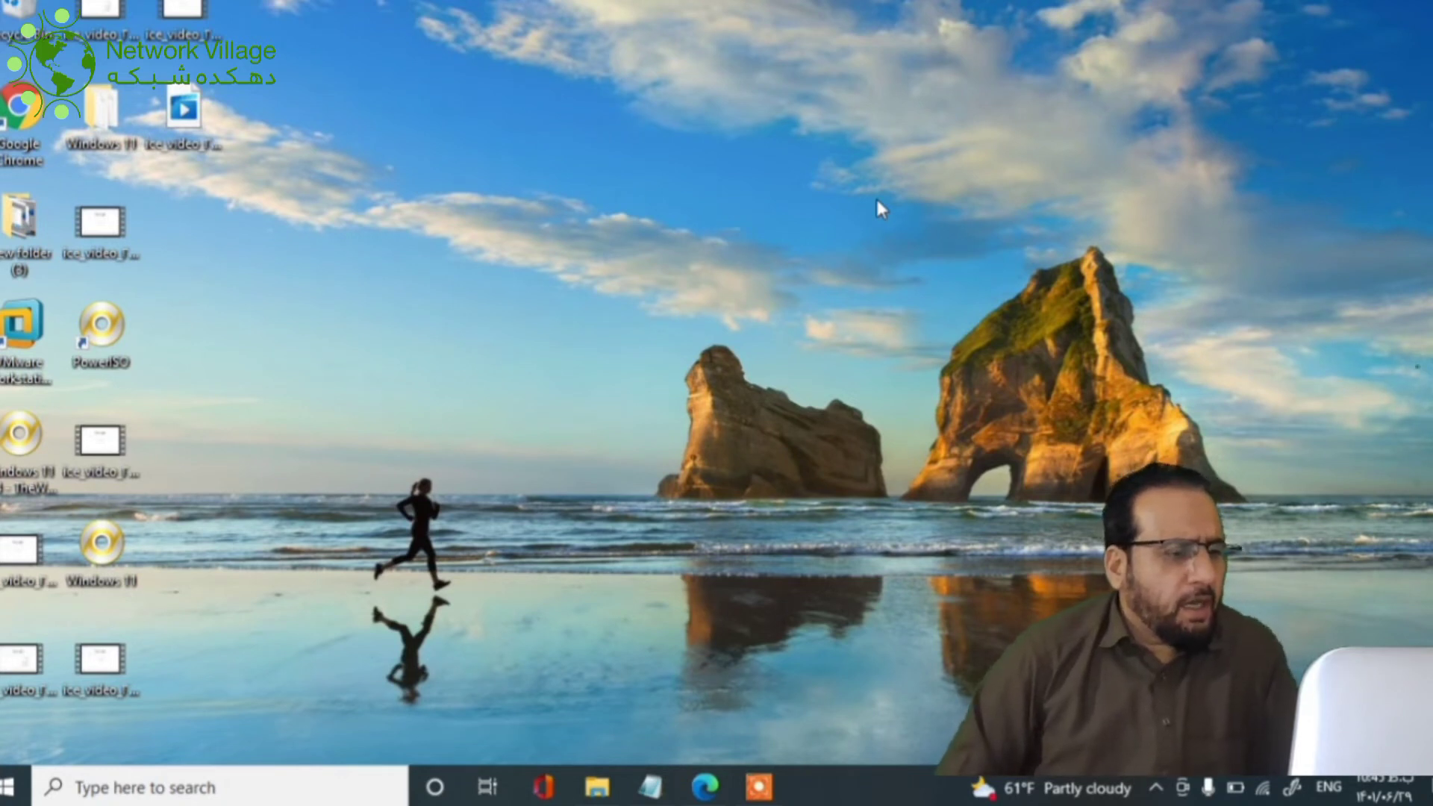
- Launch PowerISO from the desktop and open its bootable USB drive creator with administrator rights
double_click(116, 332)
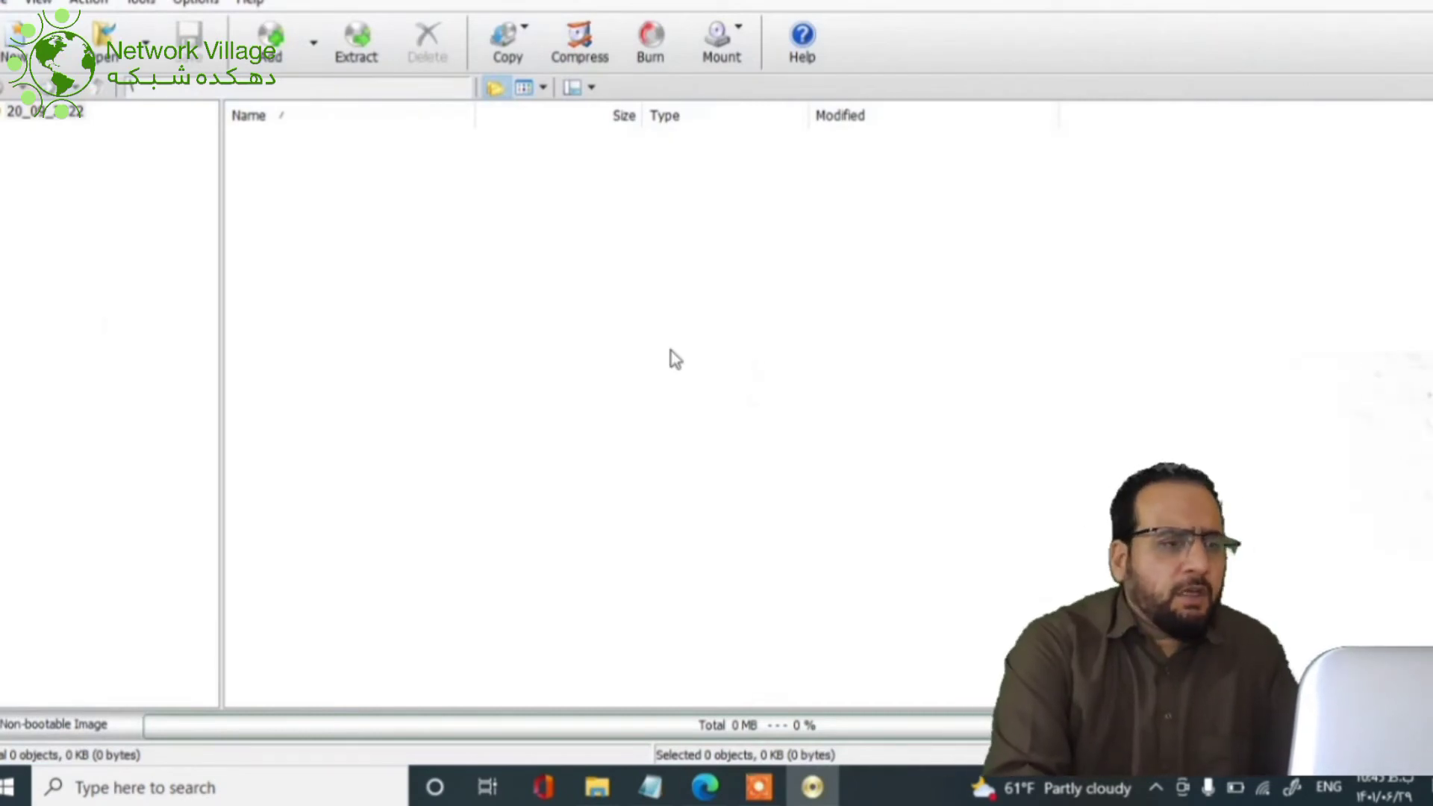
left_click(139, 5)
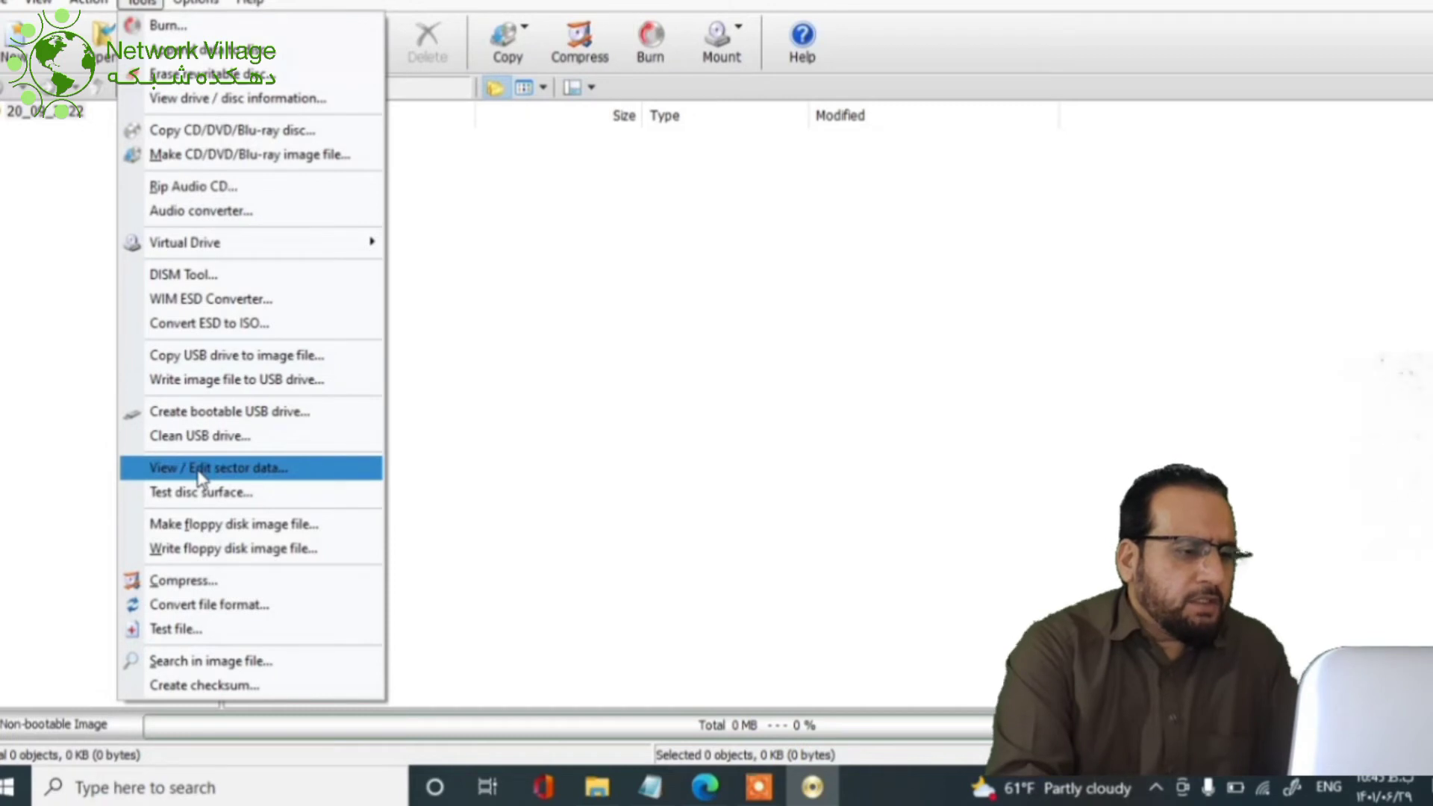
left_click(212, 411)
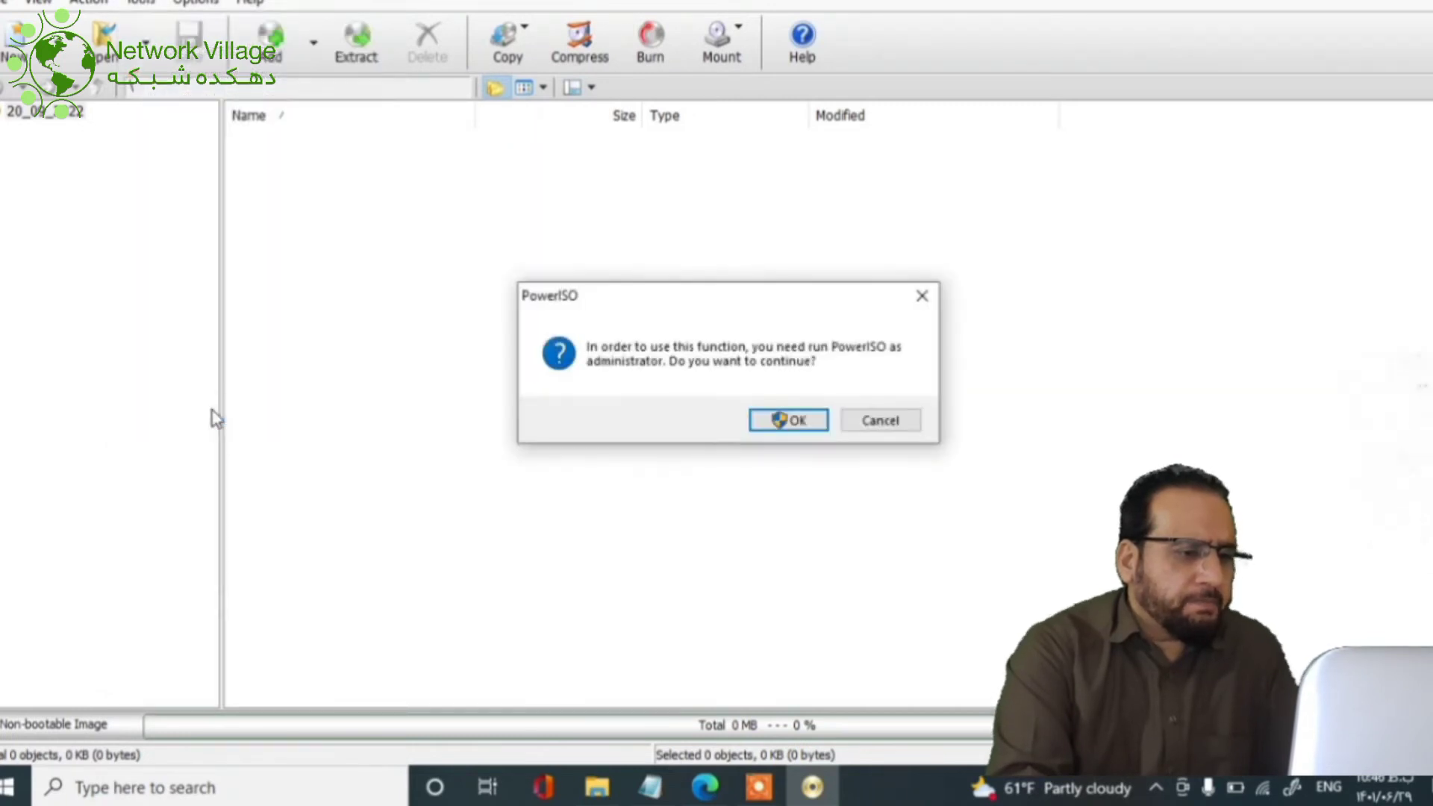
left_click(776, 429)
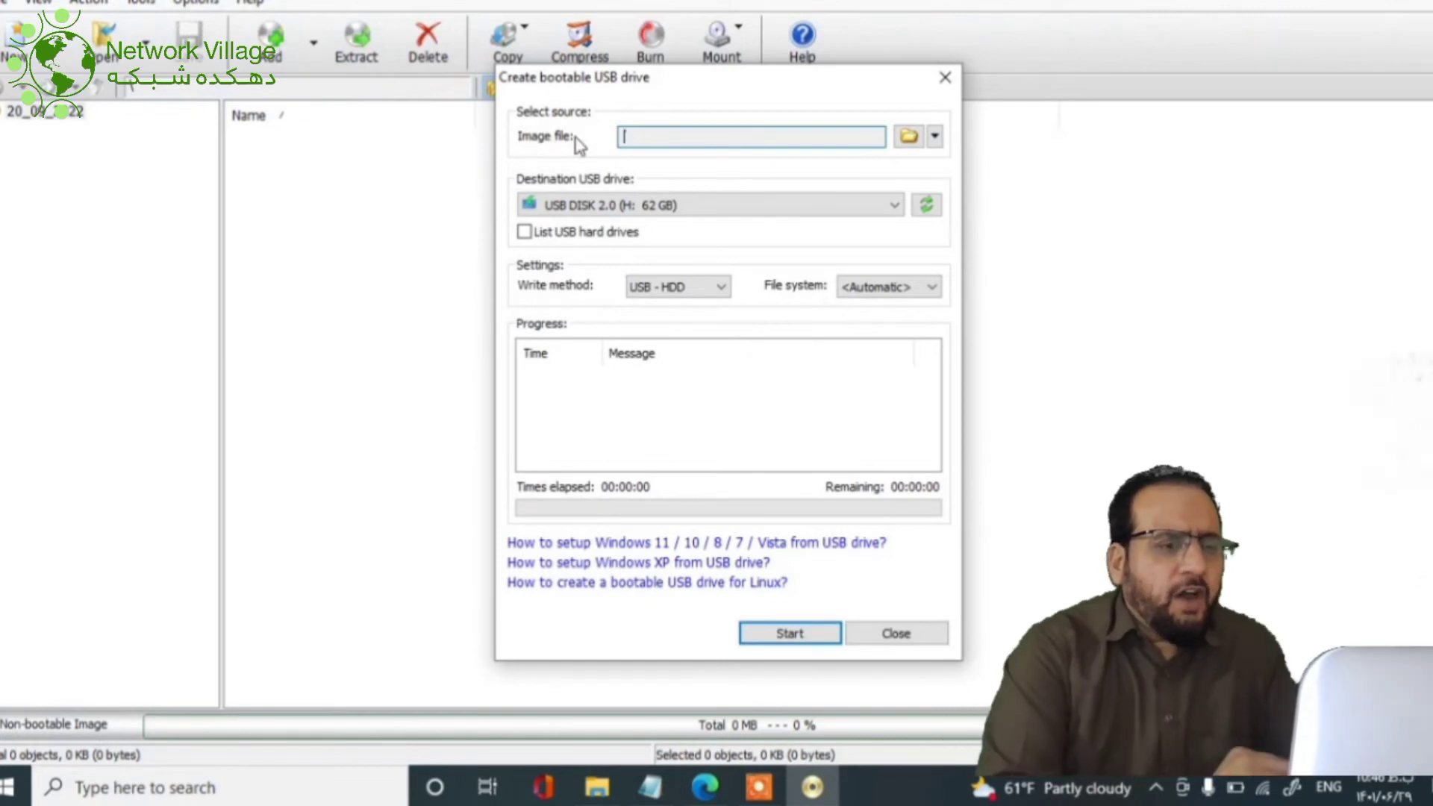
- Select the Windows 11 ISO image on the Desktop as the source for the bootable drive
left_click(904, 144)
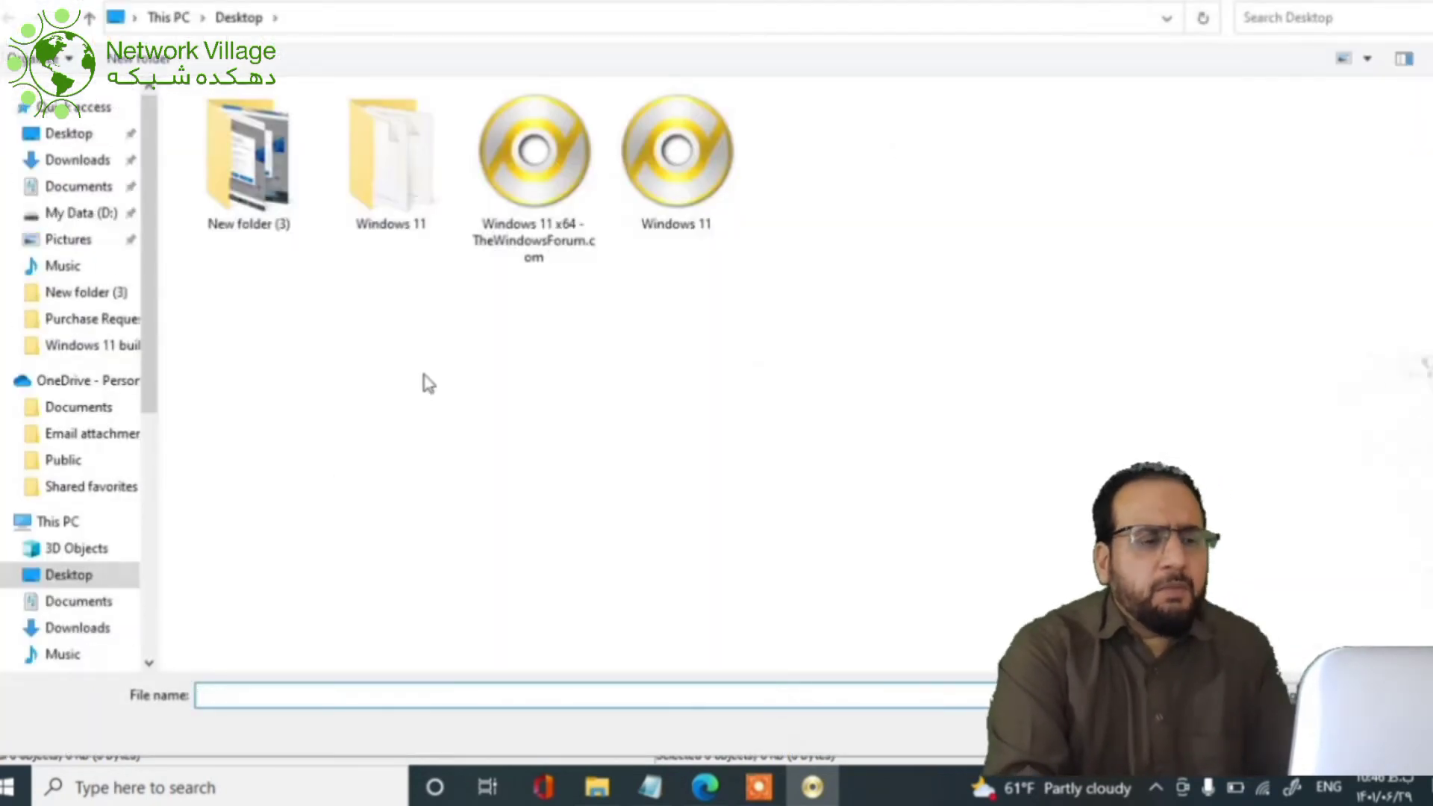
double_click(397, 171)
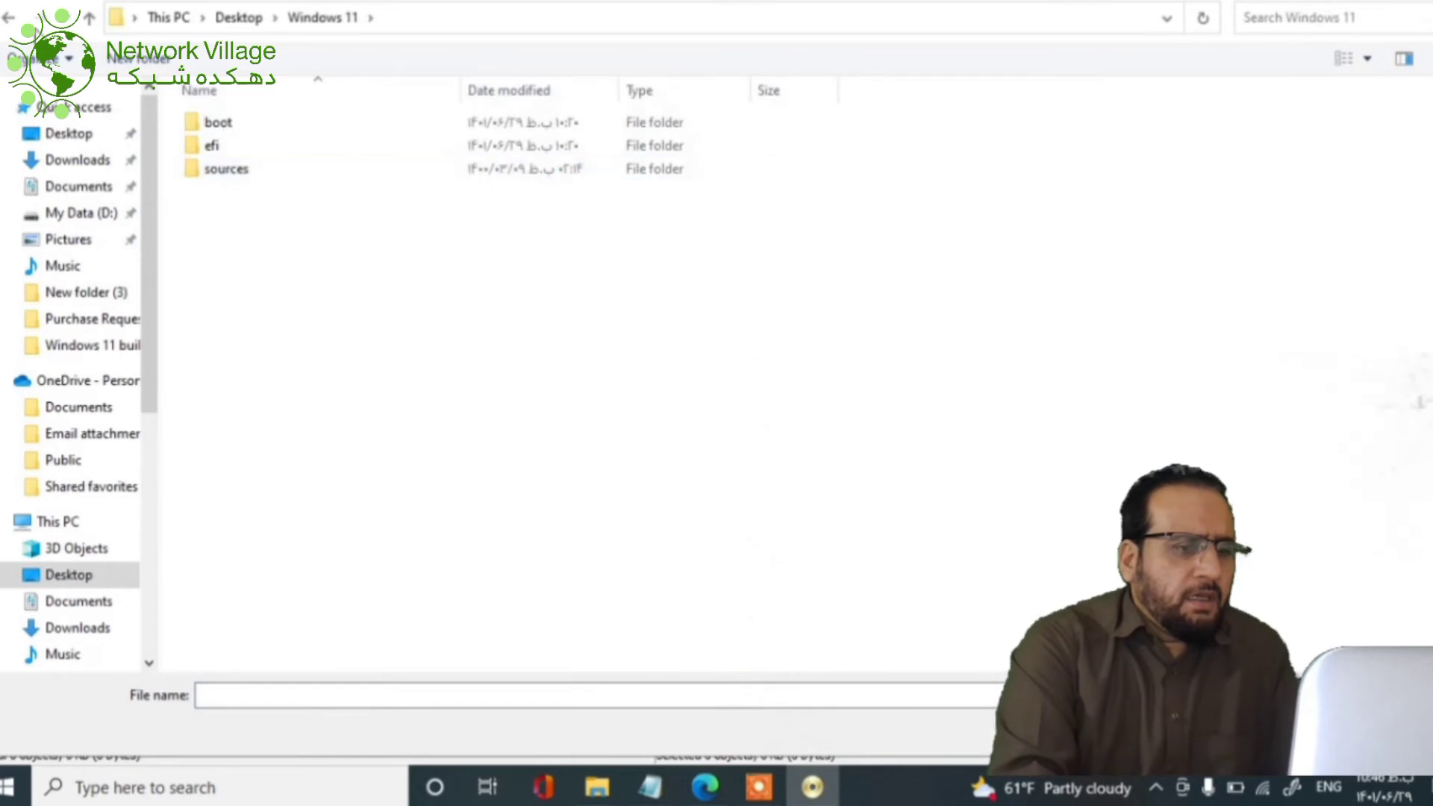
left_click(8, 22)
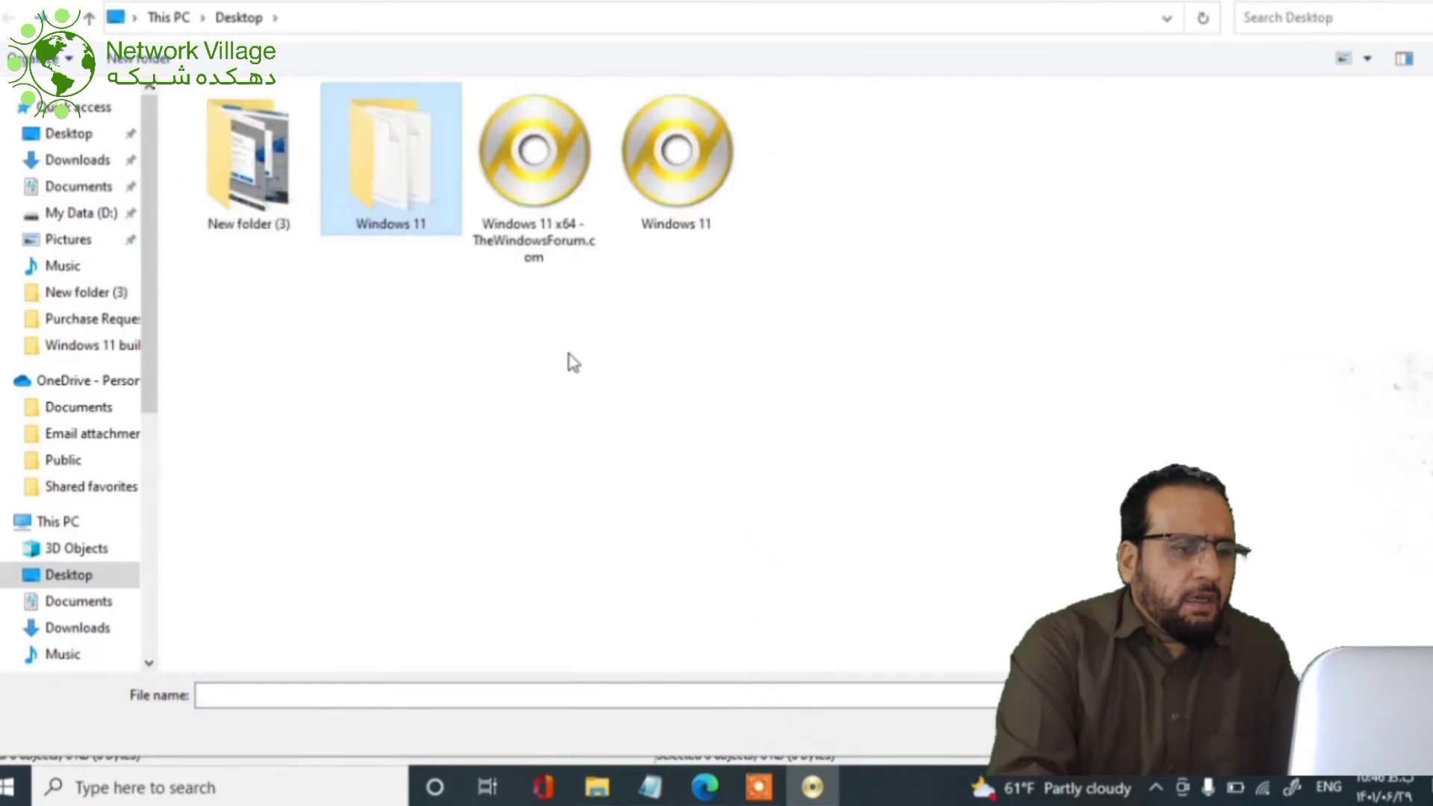
double_click(656, 205)
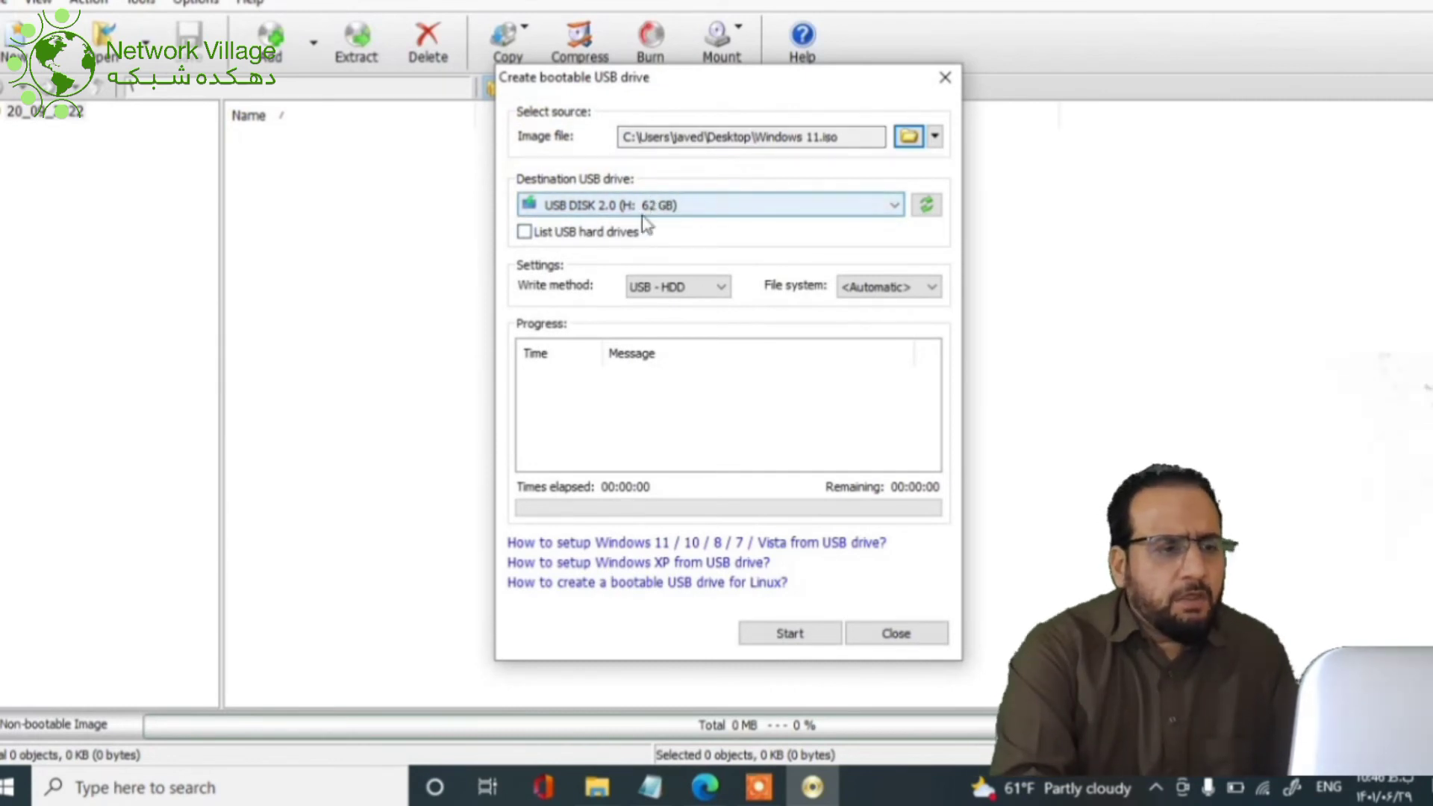
- Enable listing of USB hard drives and write the image to USB DISK 2.0 (H:), allowing its data to be overwritten
left_click(524, 232)
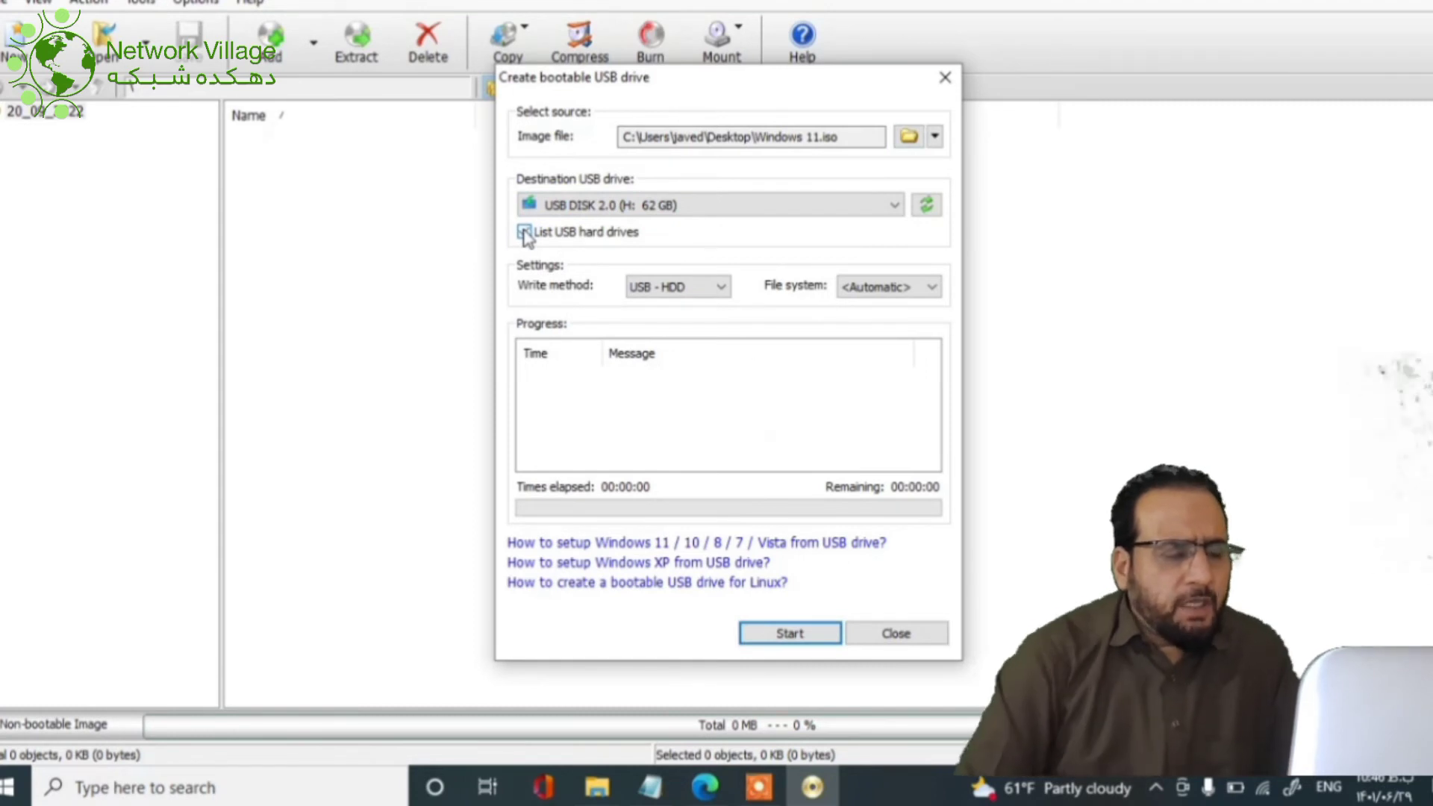
left_click(525, 232)
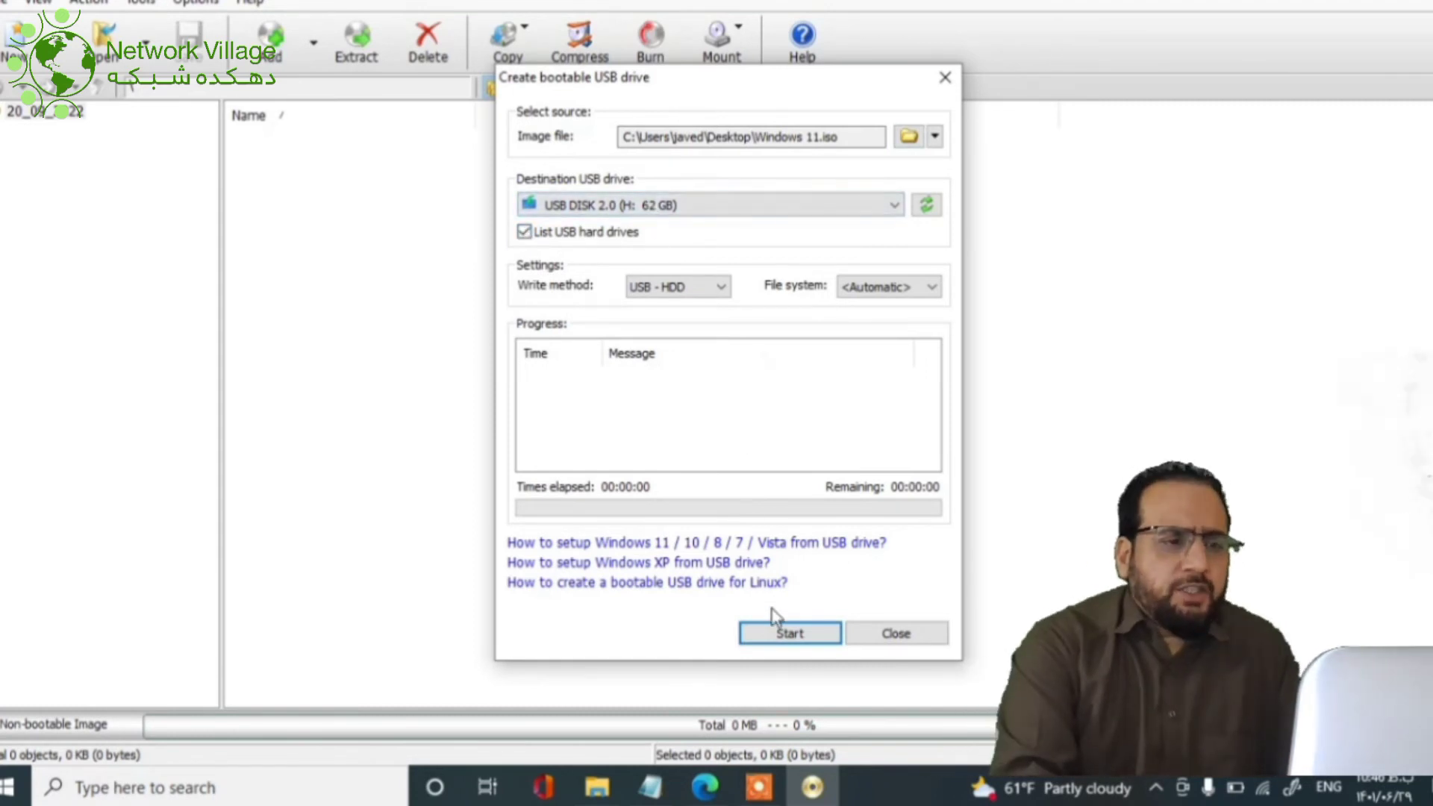
left_click(778, 640)
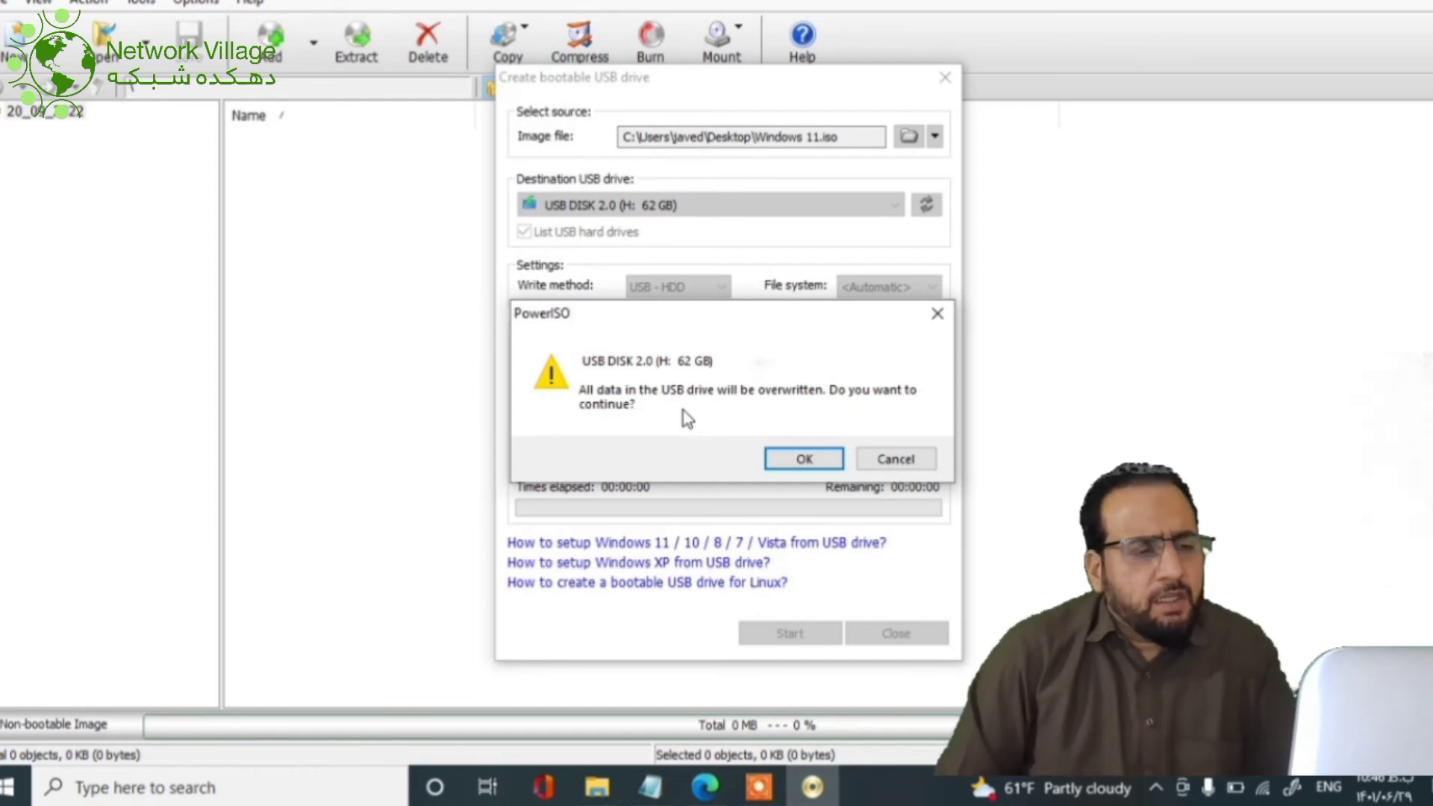
left_click(805, 460)
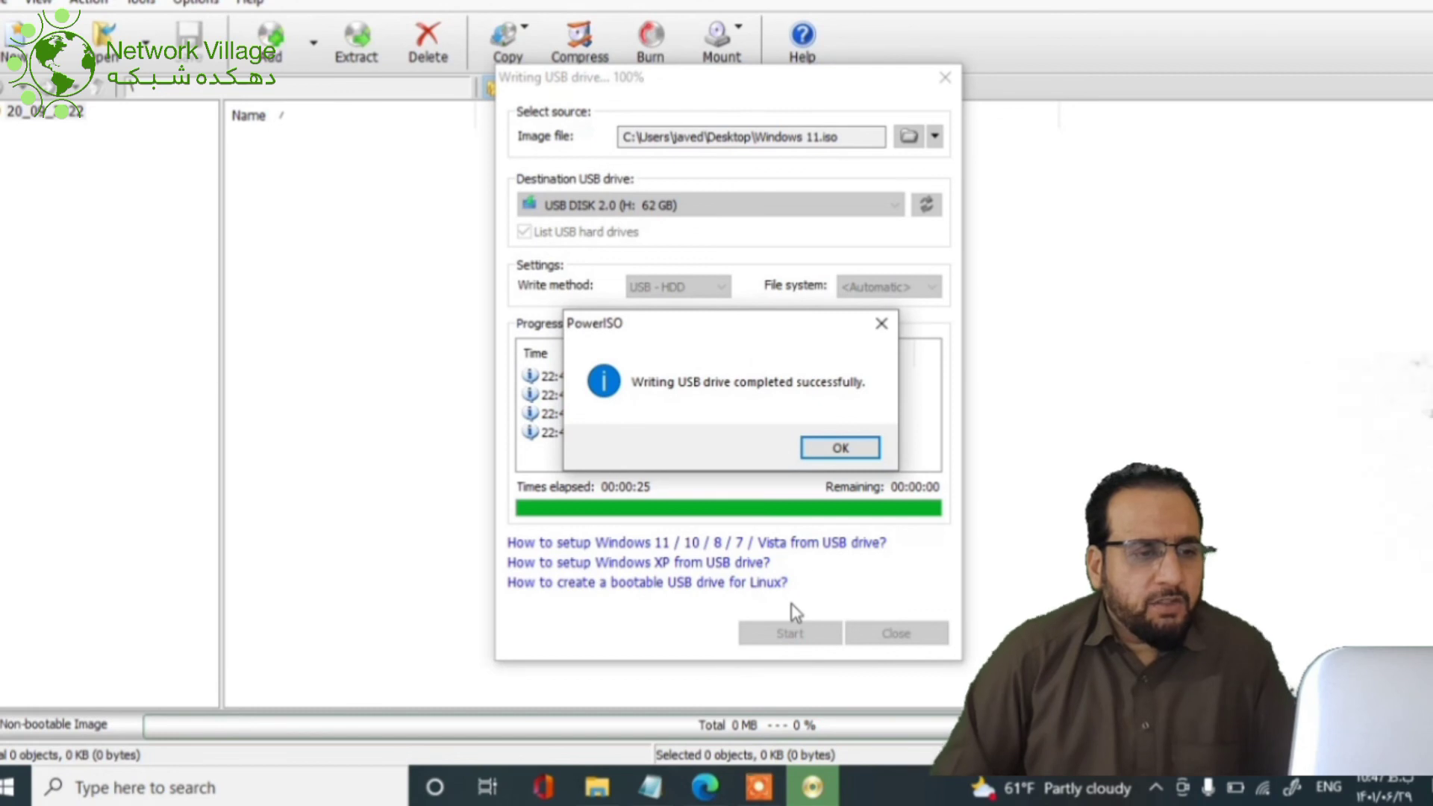
left_click(821, 451)
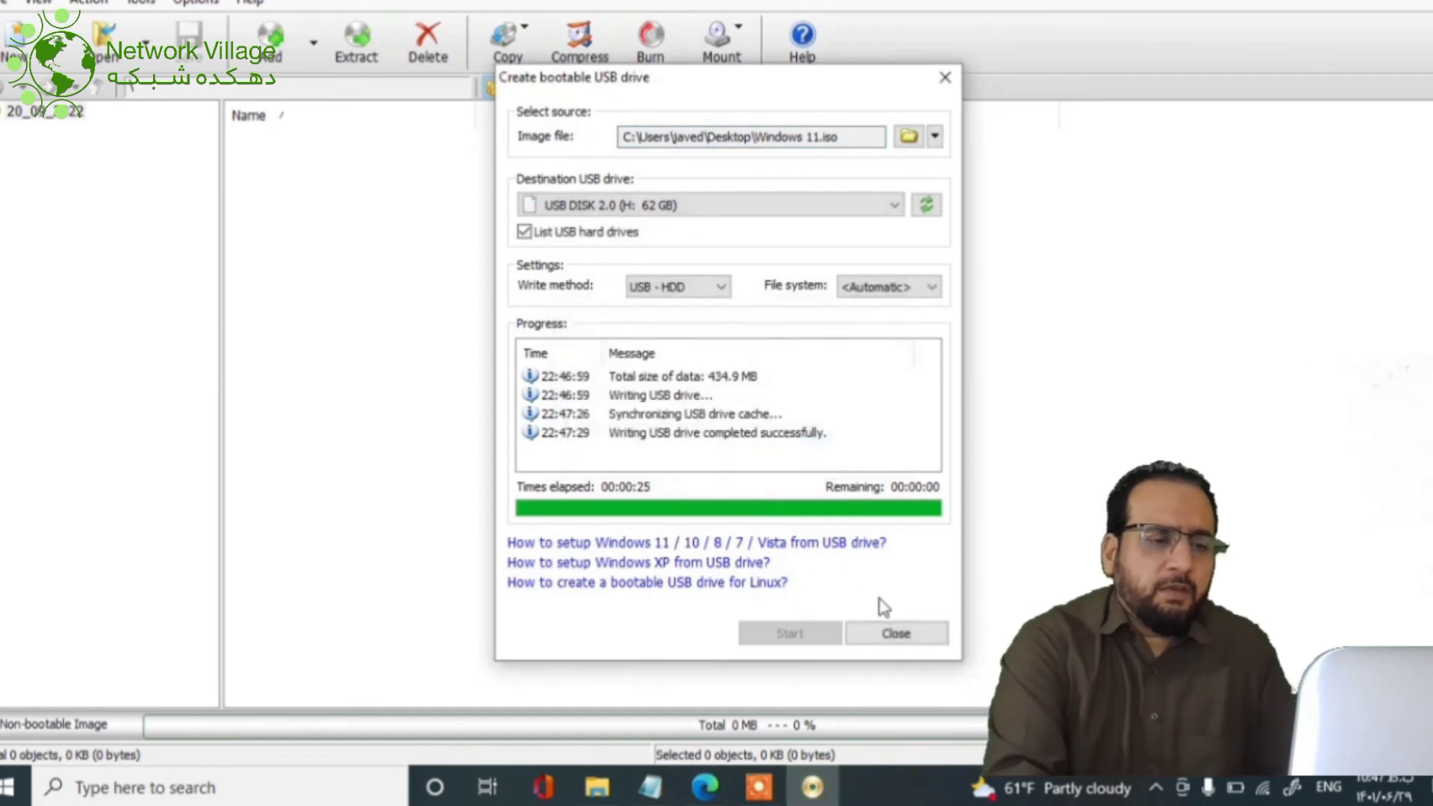
left_click(895, 634)
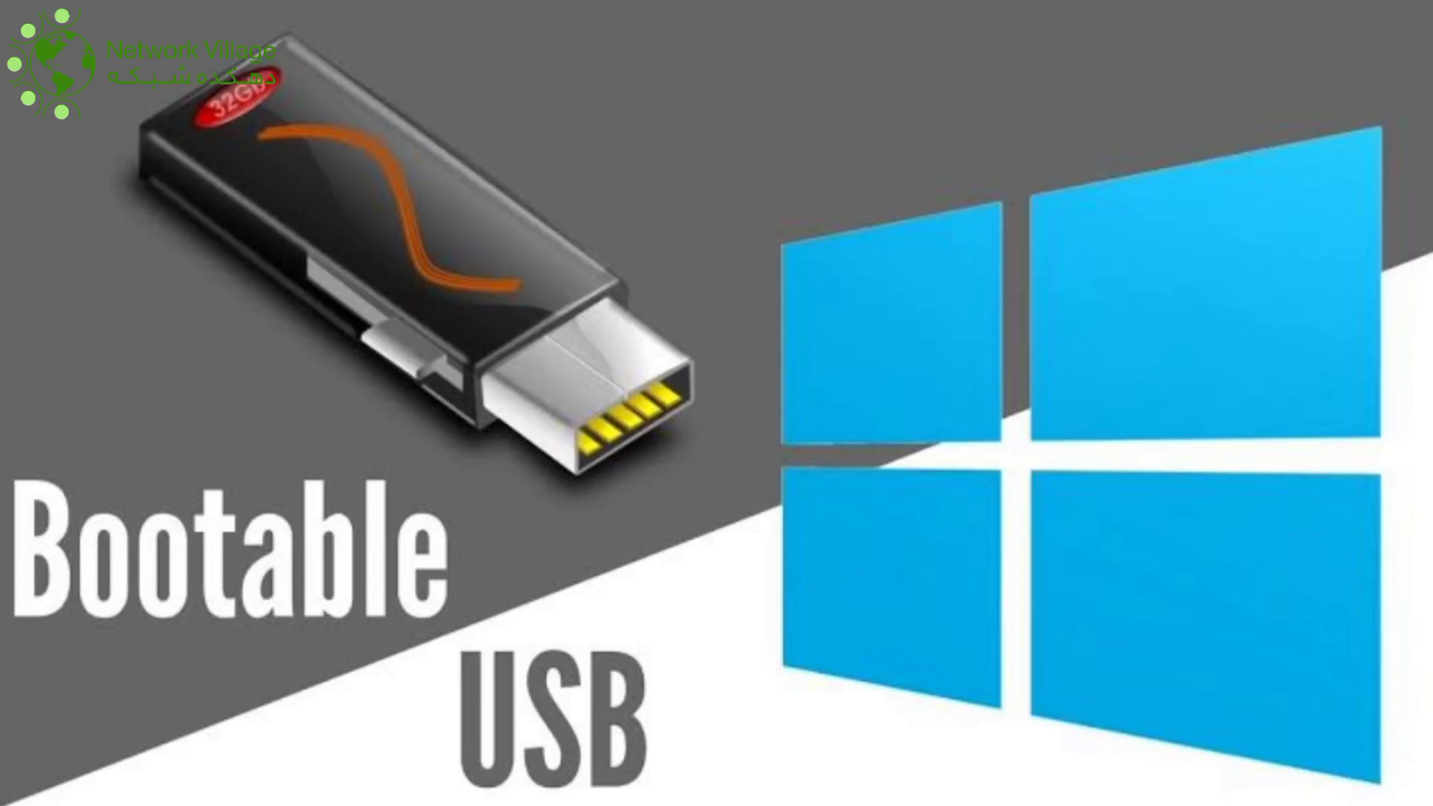